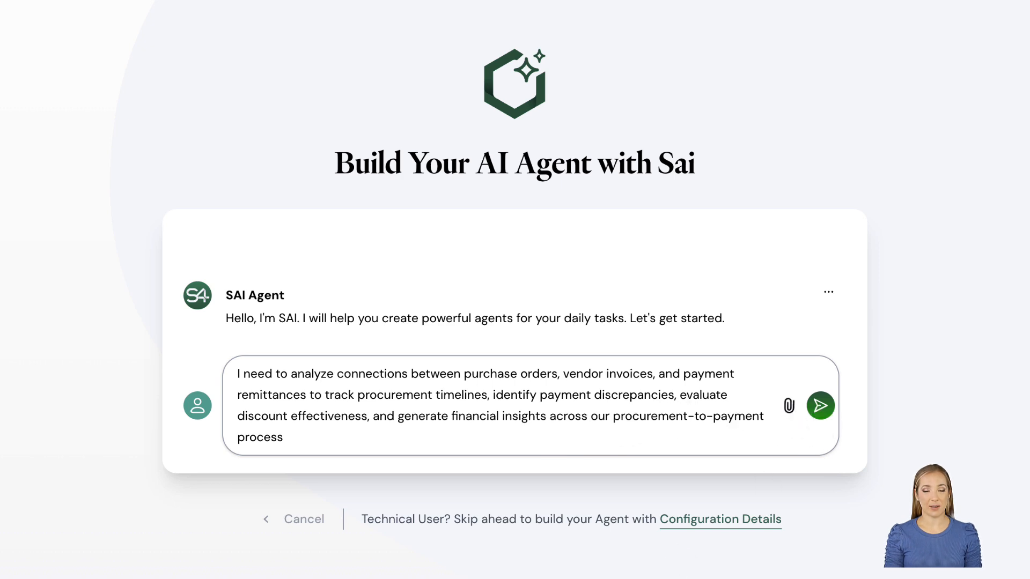
Step: Submit the procurement-to-payment analysis request to Sai and accept the proposed agent name
key("Return")
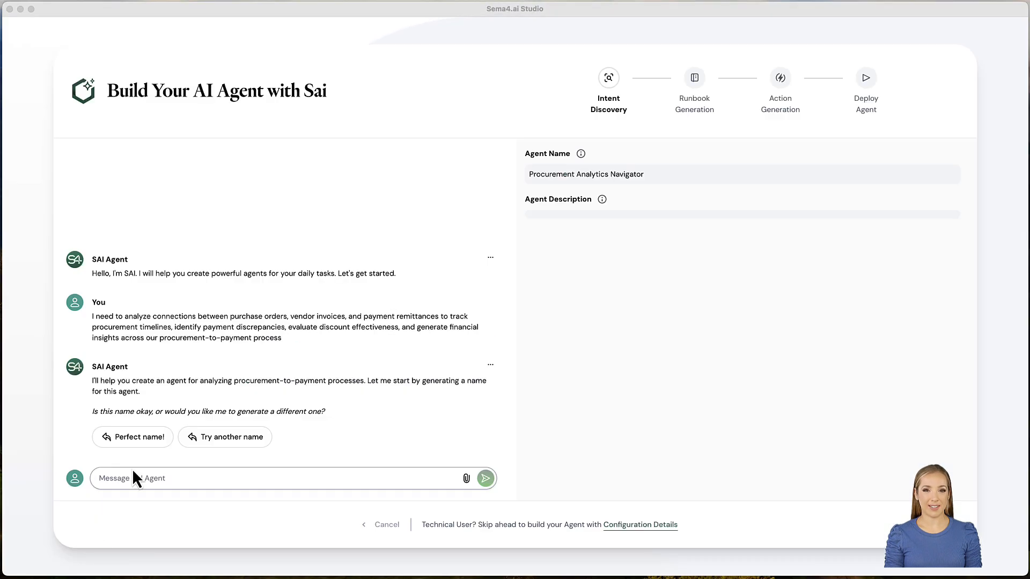
left_click(141, 443)
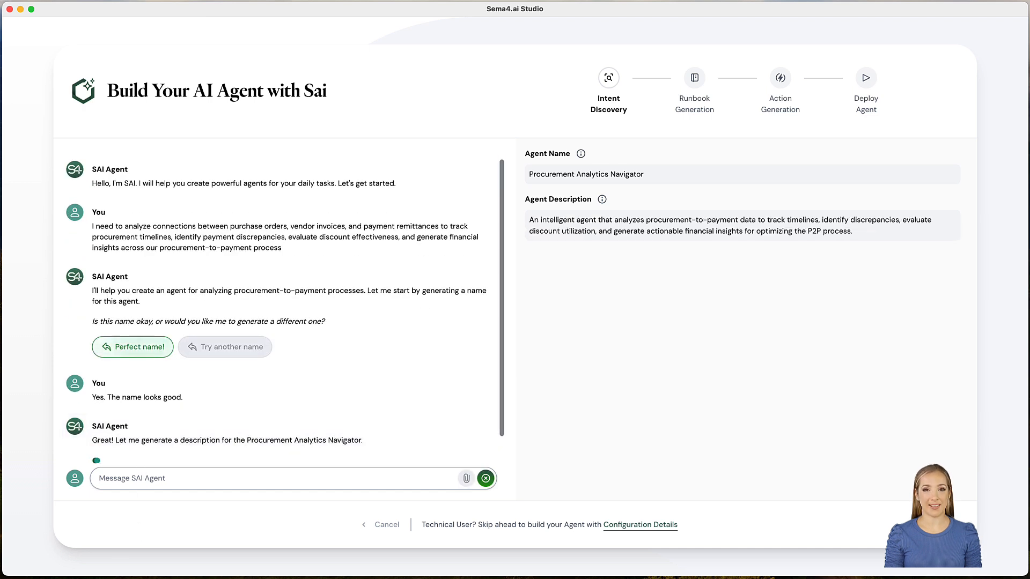
Step: Ask Sai to revise the description to emphasize natural language questions and interactive visualizations of document relationships without requiring technical expertise
left_click(142, 484)
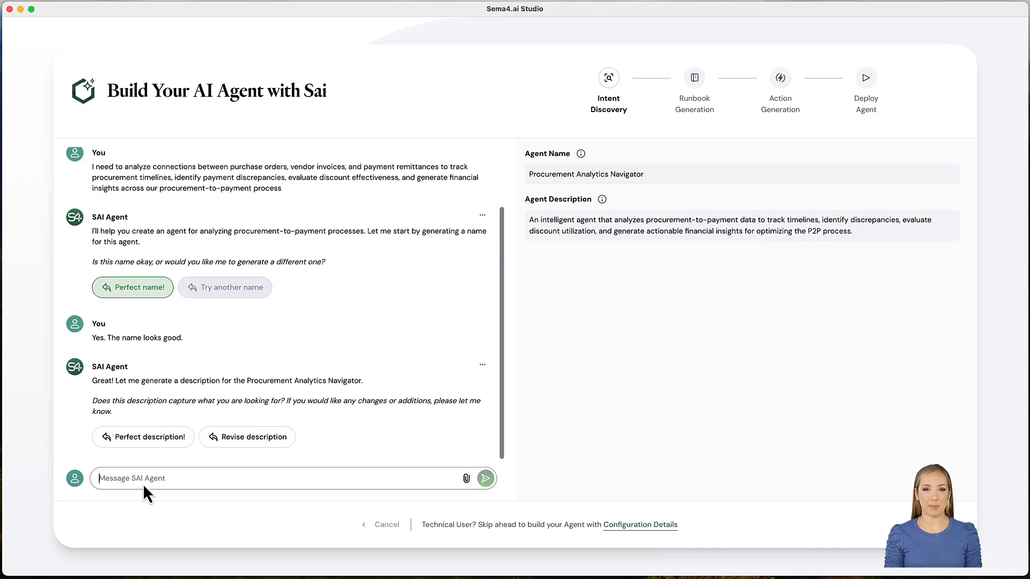
type("I'd like to revise the description. The current description is good, but I want it to better reflect my business needs. I need an approach that allows me to ask natural language questions about procurement documents to uncover insights across purchase orders, invoices, and payments. The description should emphasize that I want interactive visualizations showing relationships between these documents, allowing me to identify process inefficiencies and opportunities without requiring technical expertise.")
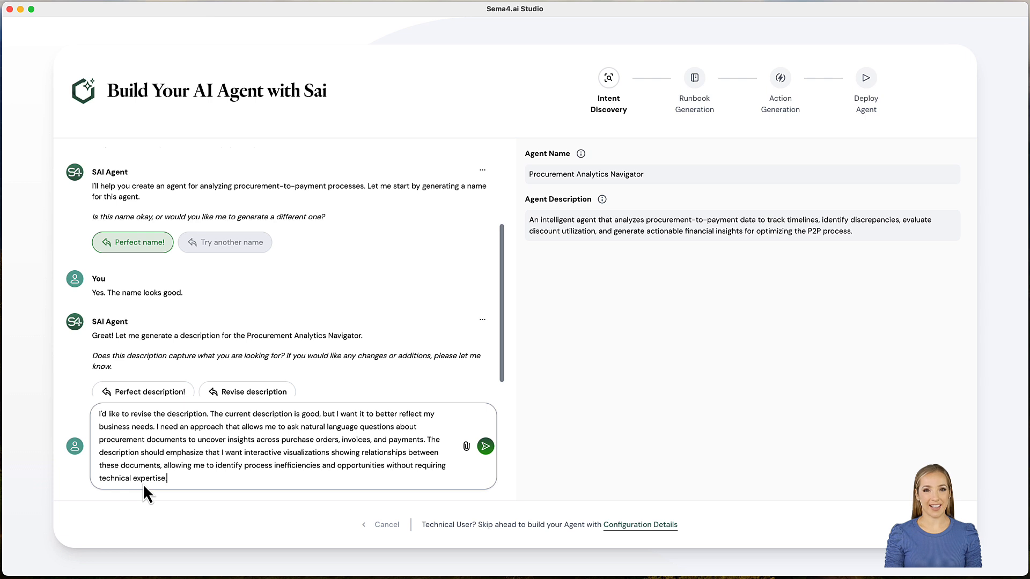
left_click(486, 446)
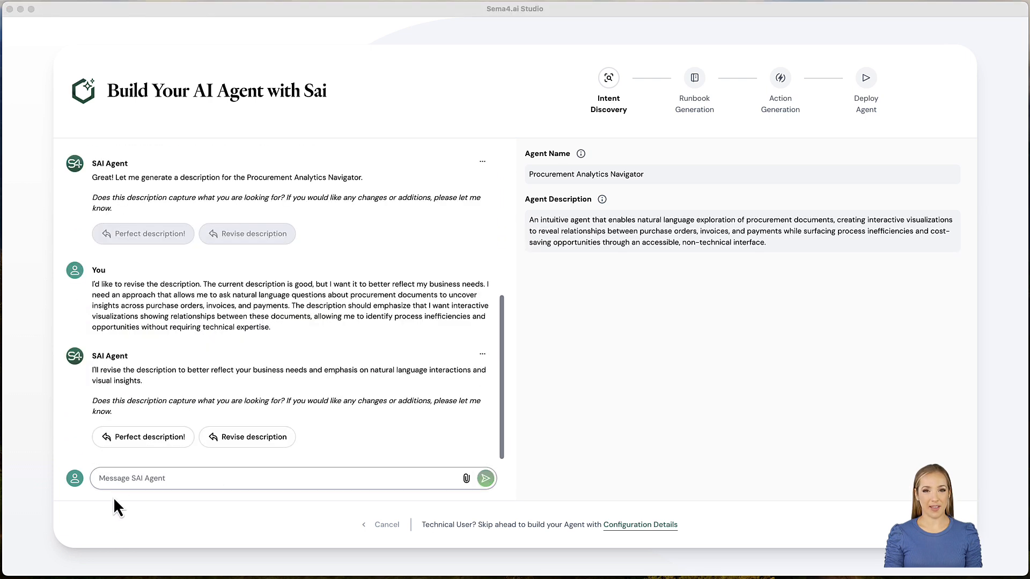
Step: Reply "Description looks good. what other information do you need from me."
left_click(120, 477)
type("Description looks good. what other information do you need from me.")
key("Return")
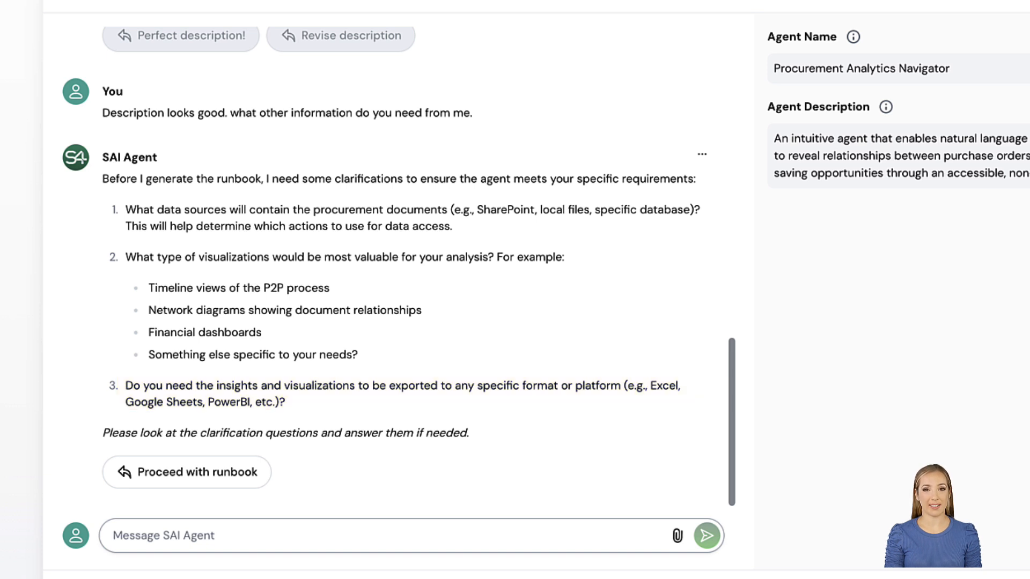
Step: Answer the clarification questions with Snowflake Cortex Analyst data access, priority metrics, vega-lite visualizations and Google Sheets export, and request the runbook
left_click(176, 540)
key("ctrl+v")
scroll(180, 534, "up", 5)
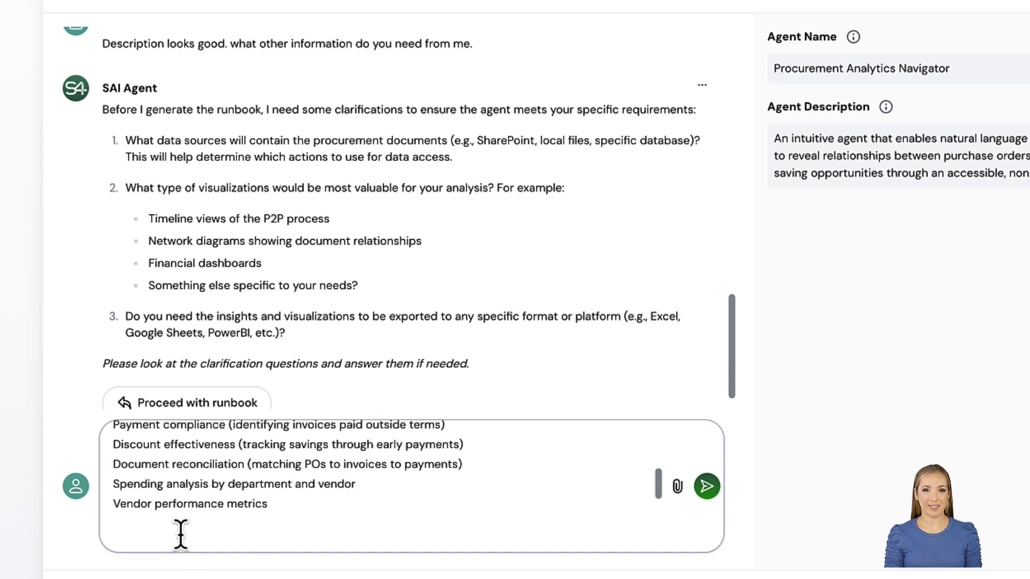
scroll(181, 534, "up", 5)
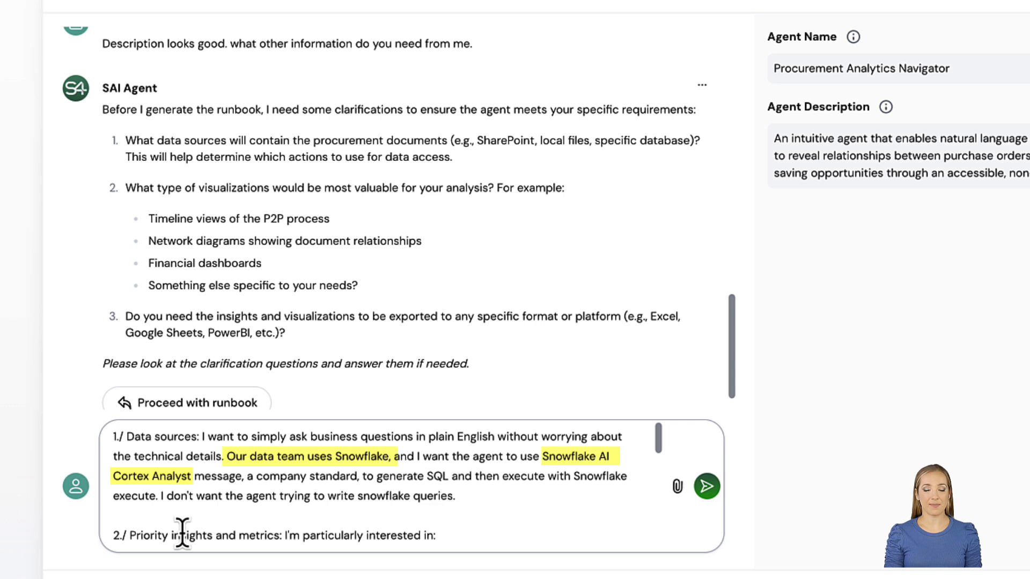
scroll(182, 534, "down", 5)
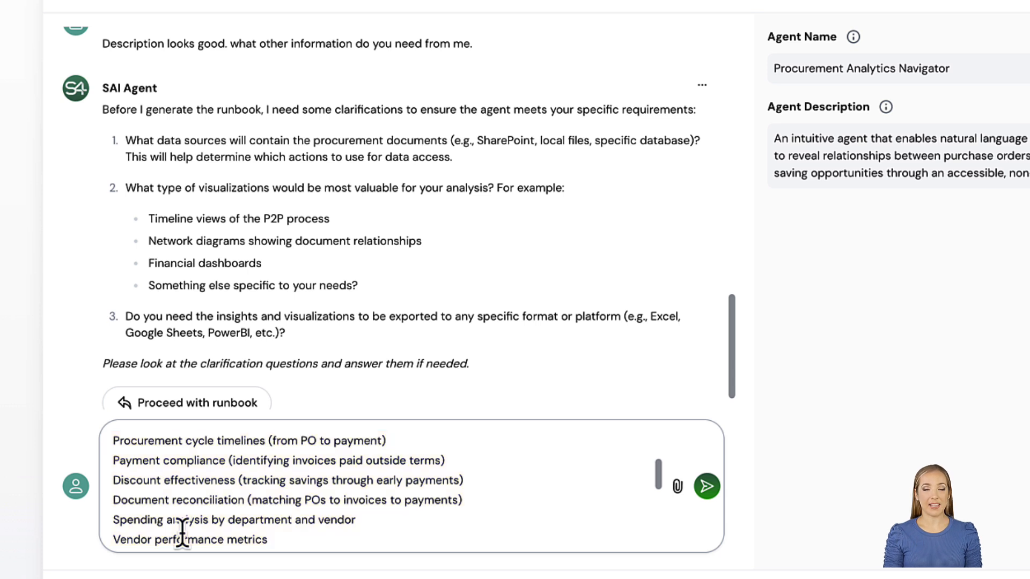
scroll(183, 534, "down", 6)
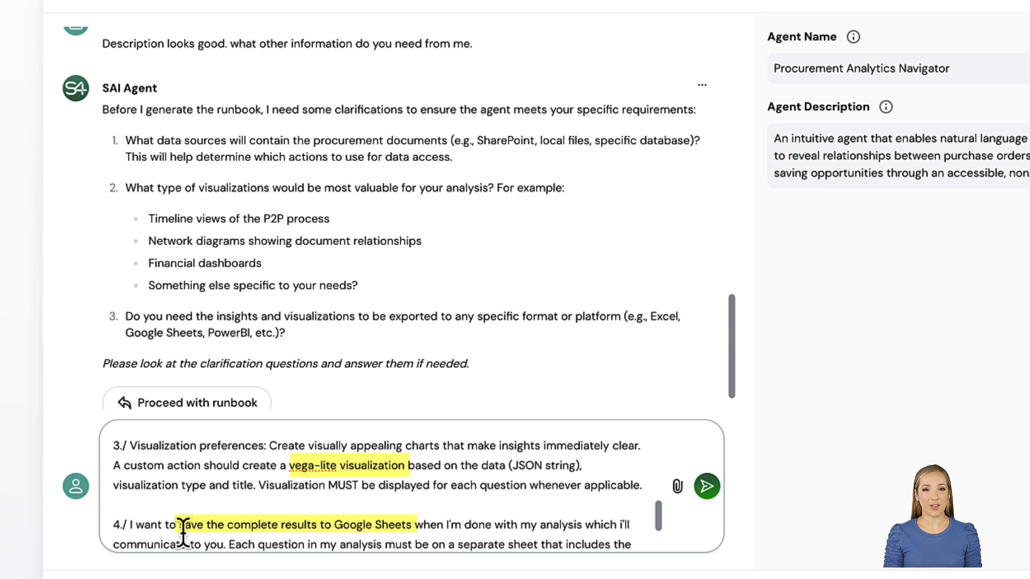
scroll(182, 534, "down", 3)
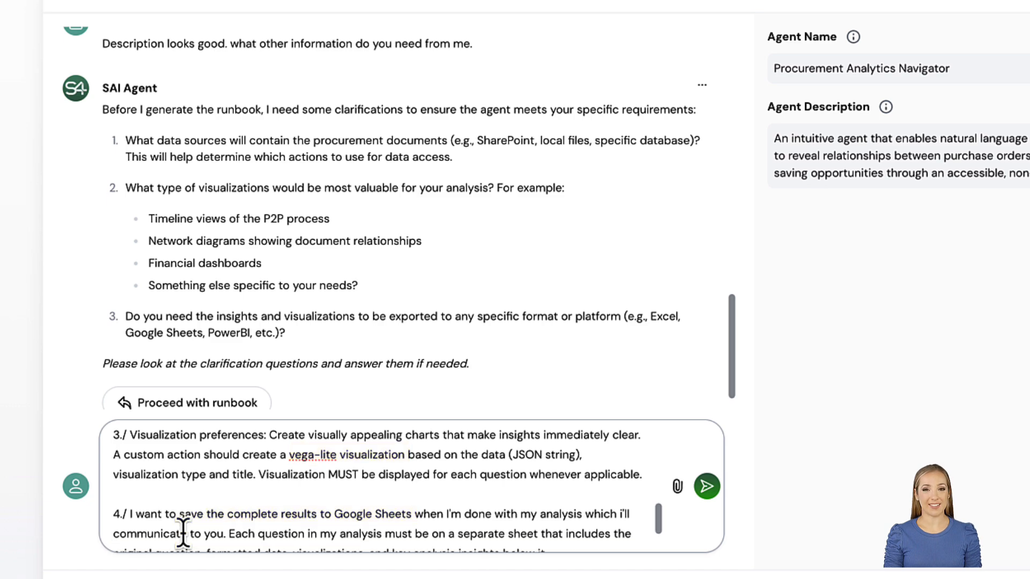
scroll(526, 505, "up", 10)
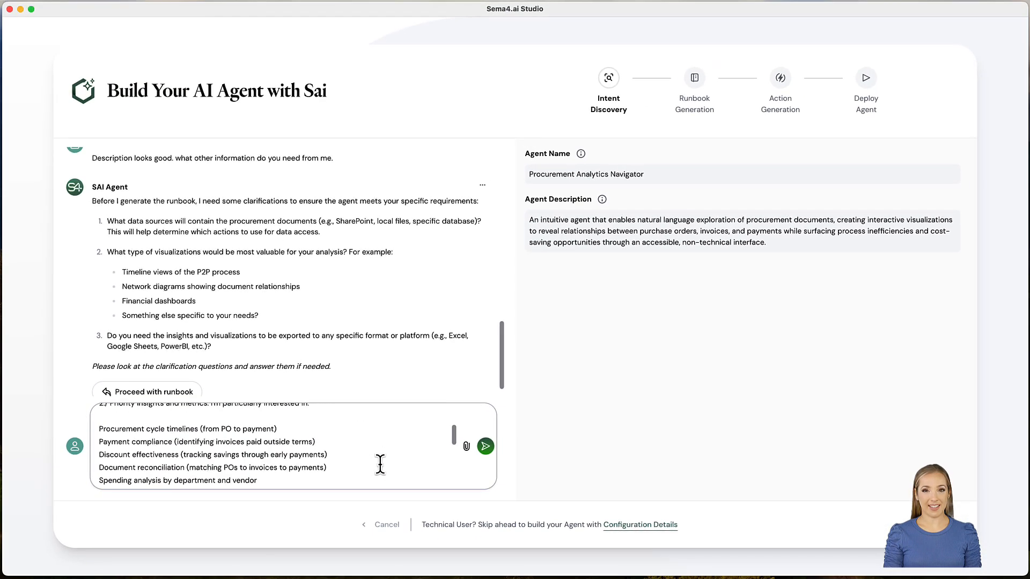
left_click(485, 449)
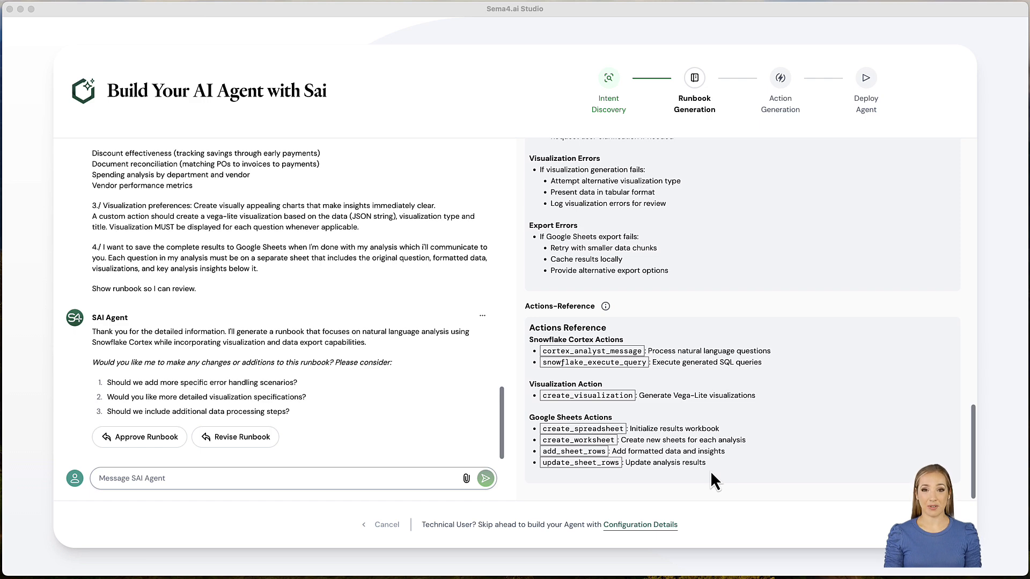
Step: Request a runbook revision with explicit Snowflake Cortex message use, without cortex_agent_chat, cortex_search and cortex_llm_complete, plus a step displaying the Vega-Lite specification
scroll(710, 471, "up", 15)
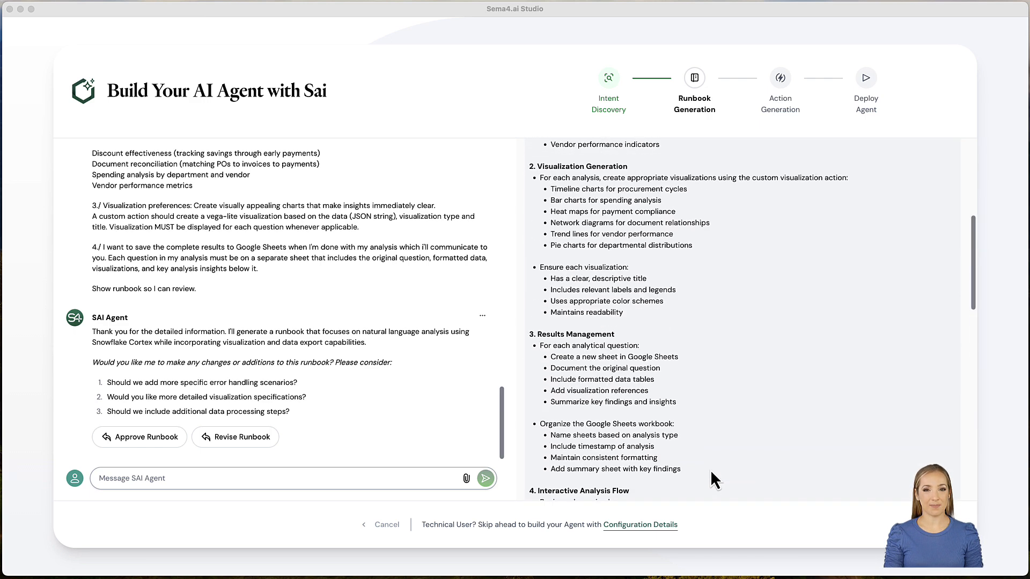
scroll(712, 472, "up", 5)
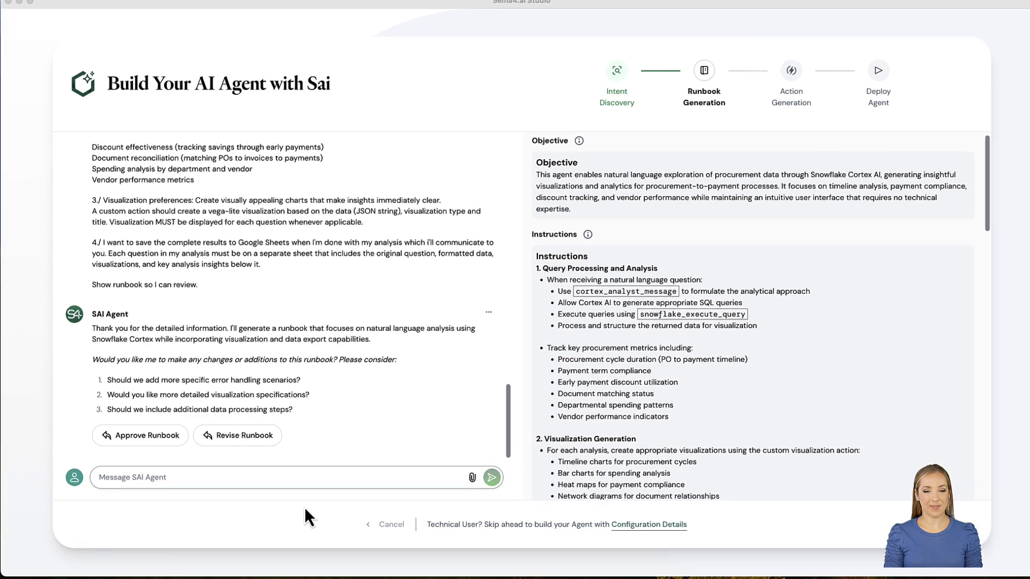
type("1./ Update the runbook to be explicit of using Snowflake Cortex message when converting natural language queries to Snowflake SQL and then executing the generated query using execute snowflake. Remove cortex_agent_chat, cortex_search and cortex_llm_complete  2./ Add an explicity step after step 3. Visualization Generation for the Agent to display the action generated  Vega-Lit specification. The action will return the visualization as a formatted string  with the Vega-Lite specification wrapped in markdown code block.  Show updated runbook so i can review.")
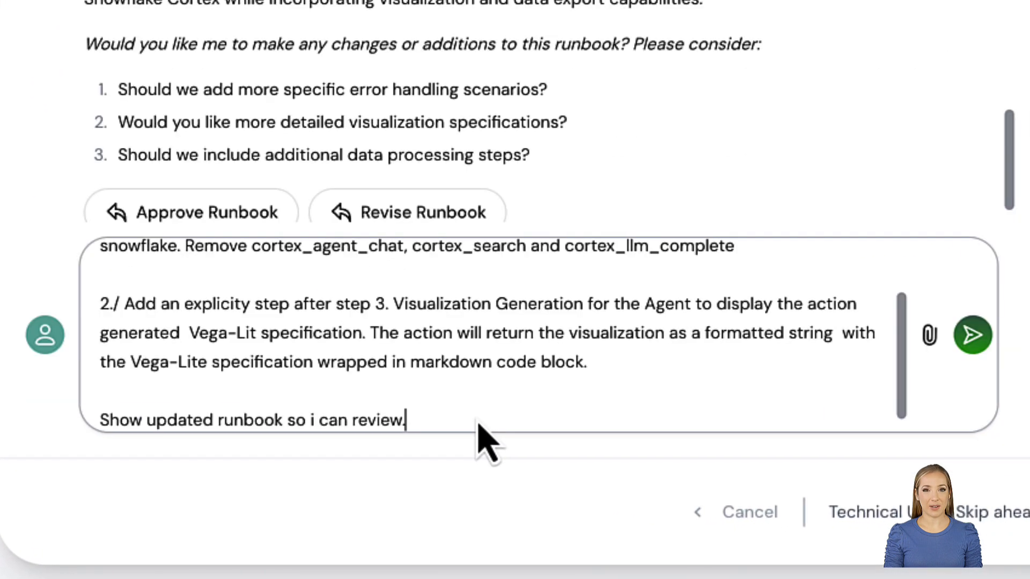
scroll(475, 415, "up", 5)
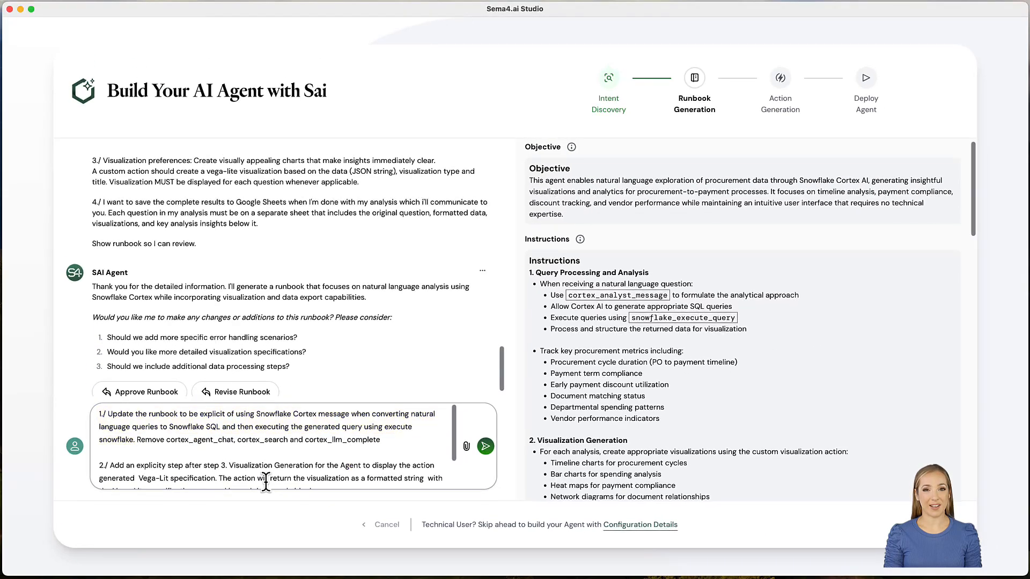
scroll(477, 414, "down", 2)
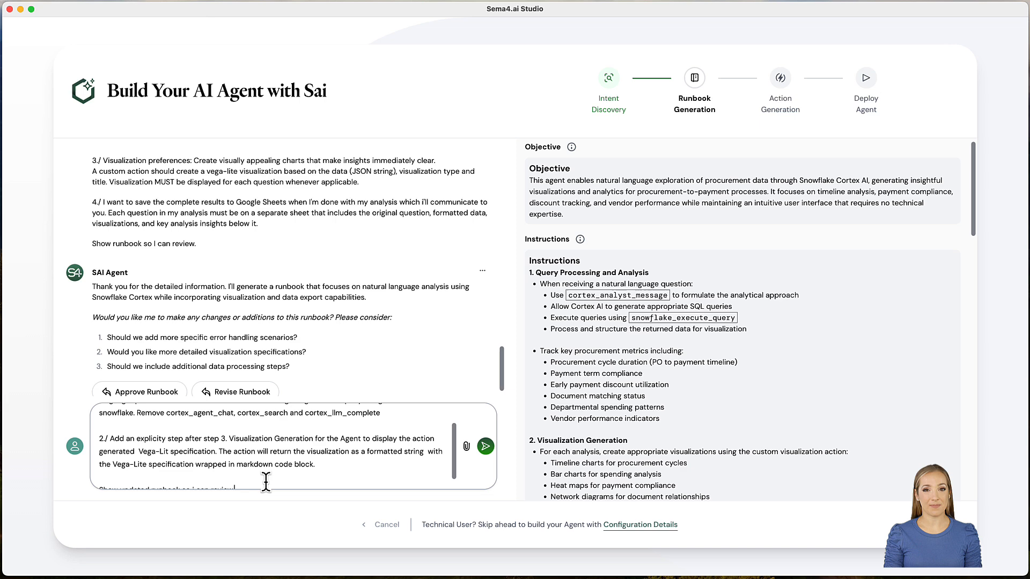
left_click(486, 446)
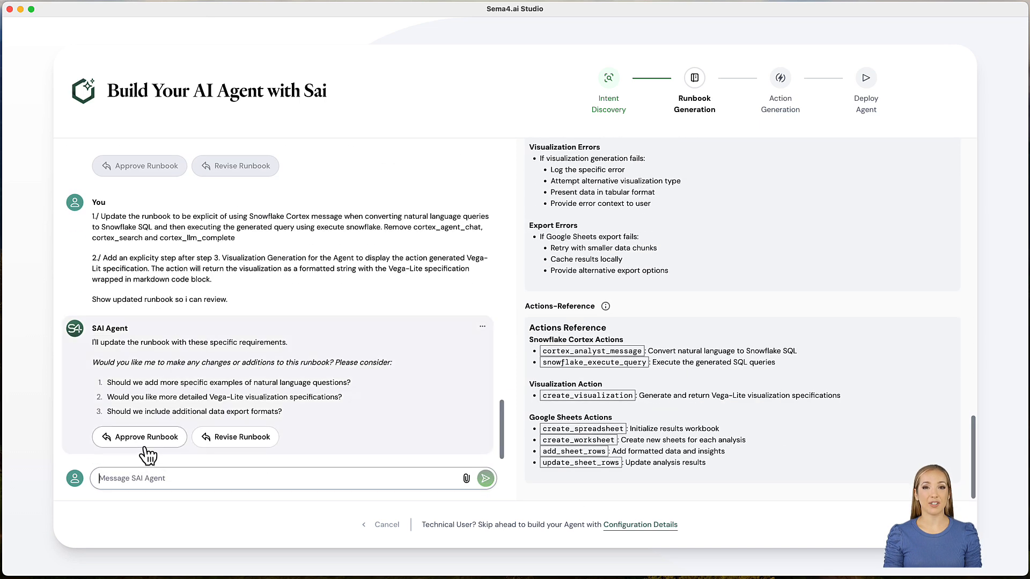
Step: Approve the runbook and ask for updated actions that also allow sharing the Google Sheet with the team
left_click(142, 439)
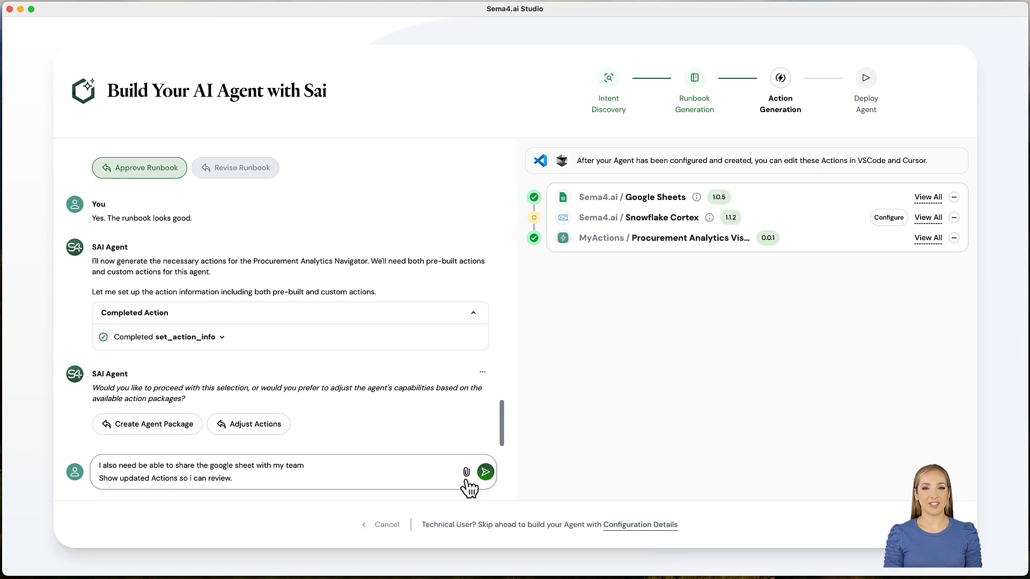
left_click(485, 472)
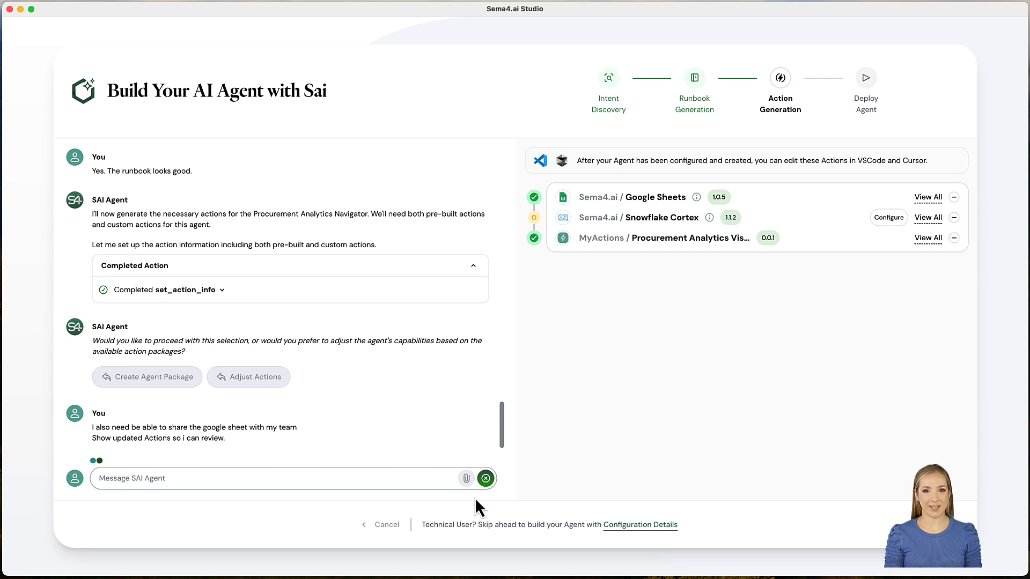
left_click(194, 485)
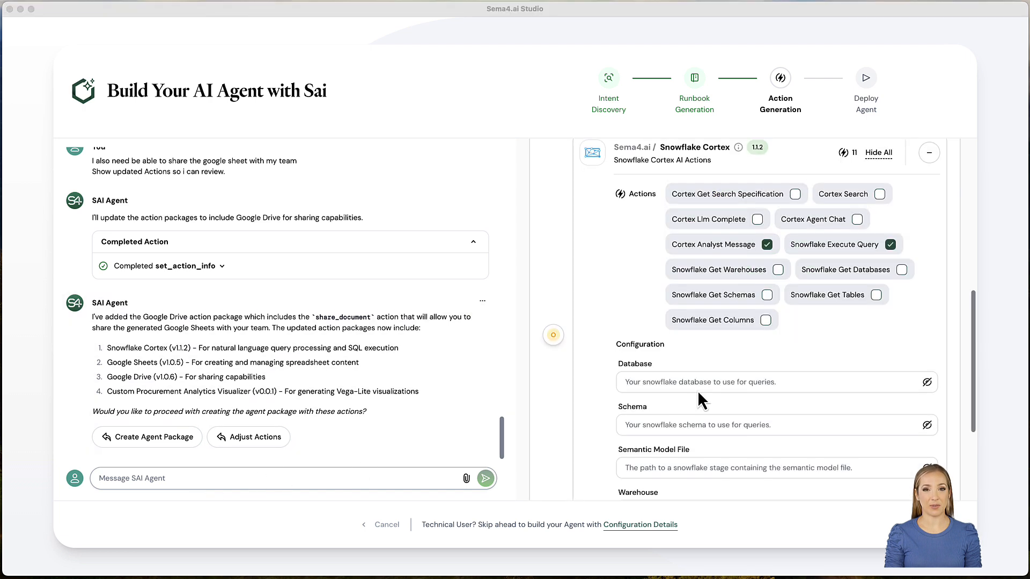
left_click(698, 390)
key("ctrl+v")
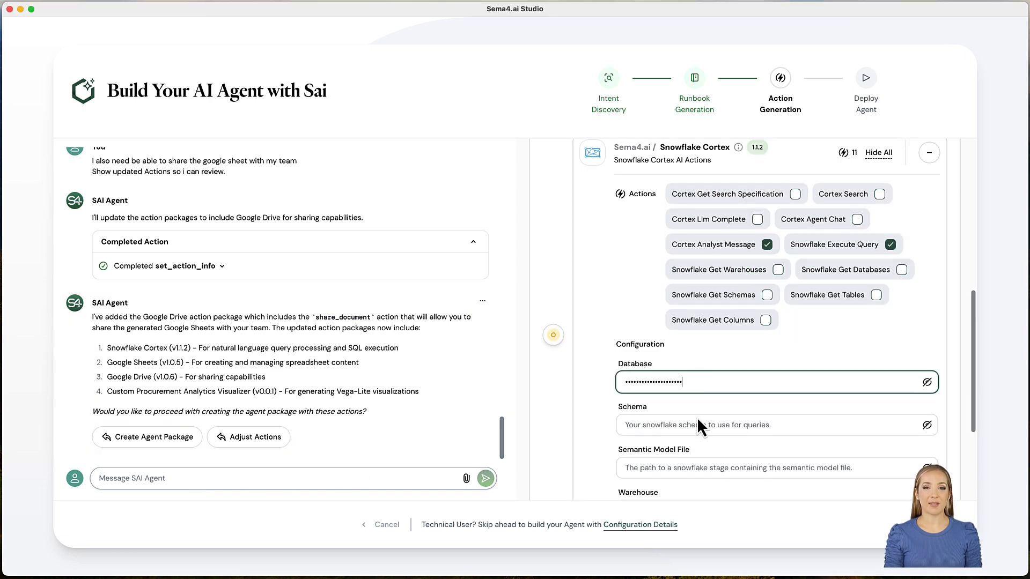
left_click(696, 424)
key("super+v")
scroll(695, 456, "down", 1)
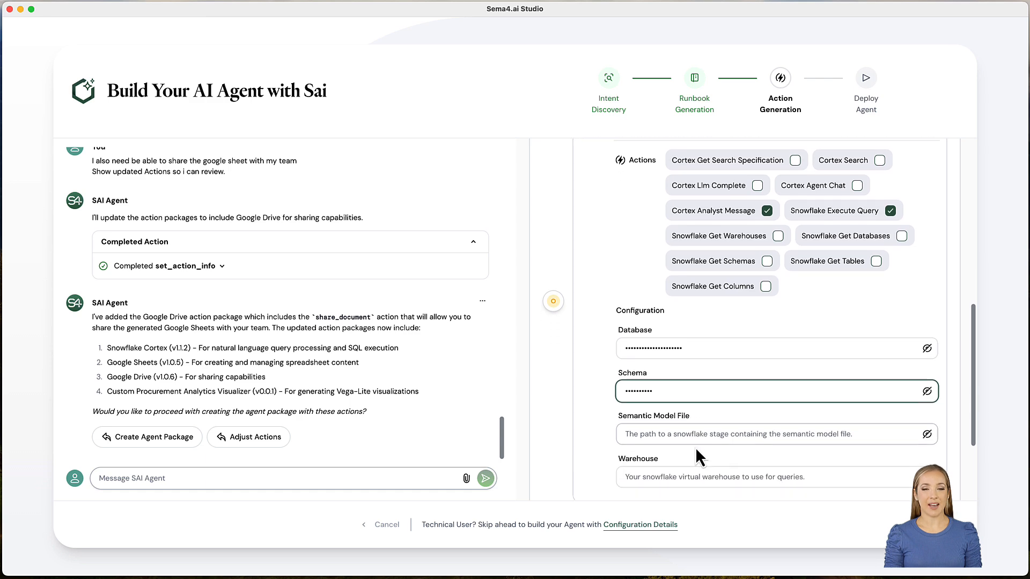
left_click(701, 436)
key("super+v")
left_click(764, 475)
key("super+v")
Step: Reveal the four masked Snowflake Cortex configuration values to check them, and finish configuring the actions
left_click(927, 477)
left_click(927, 434)
left_click(927, 391)
left_click(927, 348)
scroll(931, 459, "down", 1)
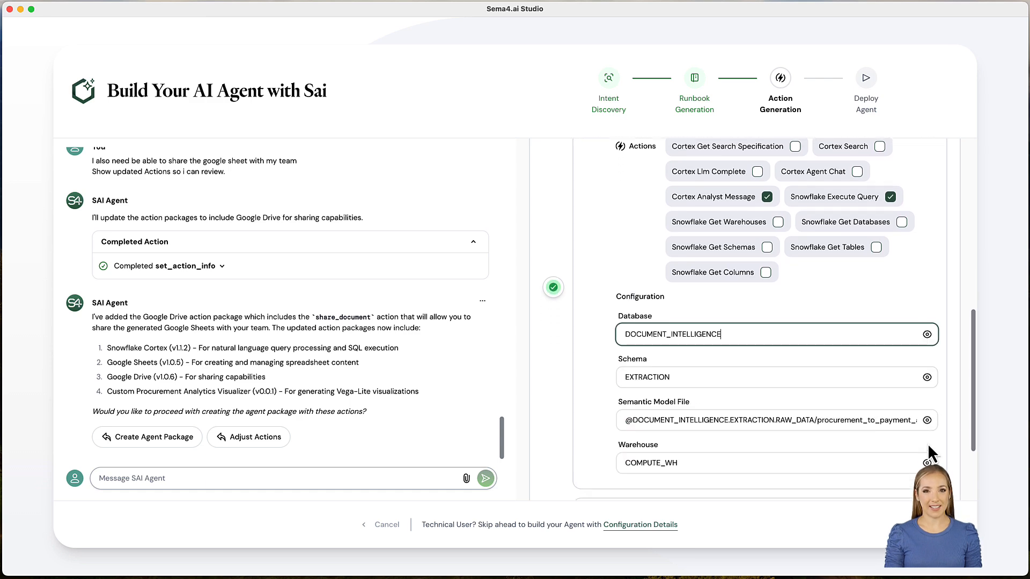
scroll(931, 458, "down", 2)
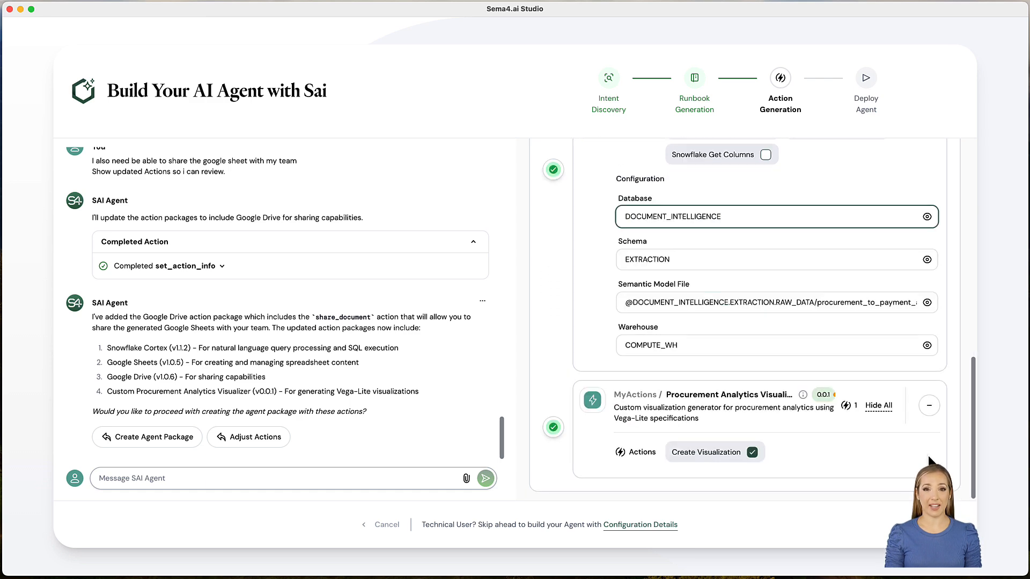
scroll(931, 460, "up", 15)
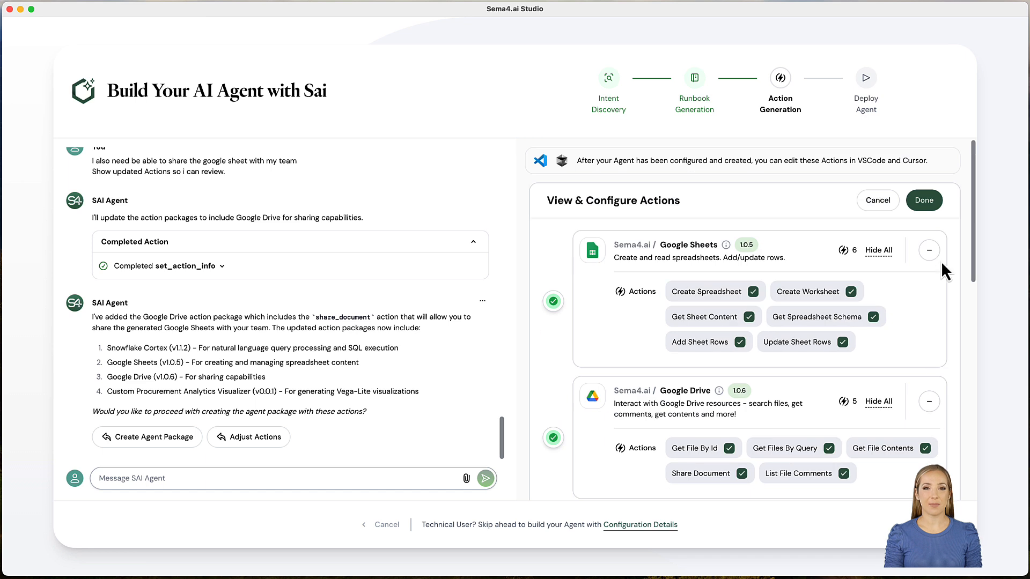
left_click(932, 211)
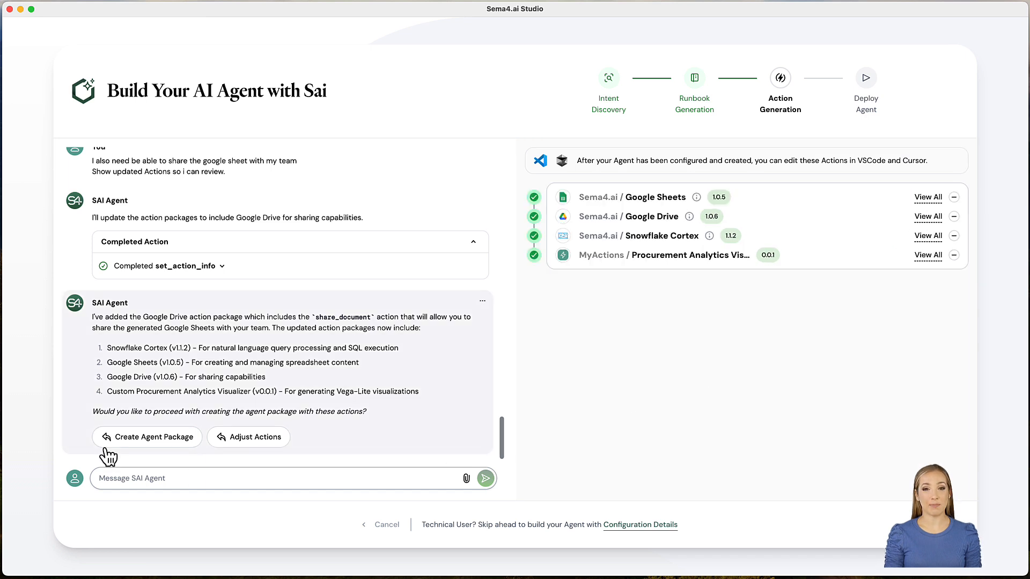
Step: Create the agent package and answer "no" to Sai's closing question about the agent
left_click(122, 438)
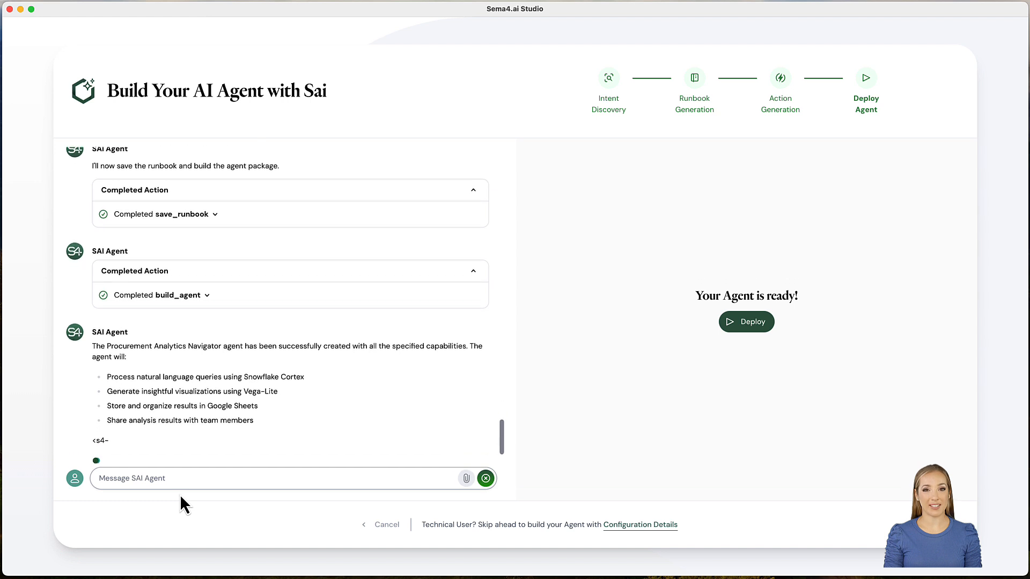
type("no")
key("Return")
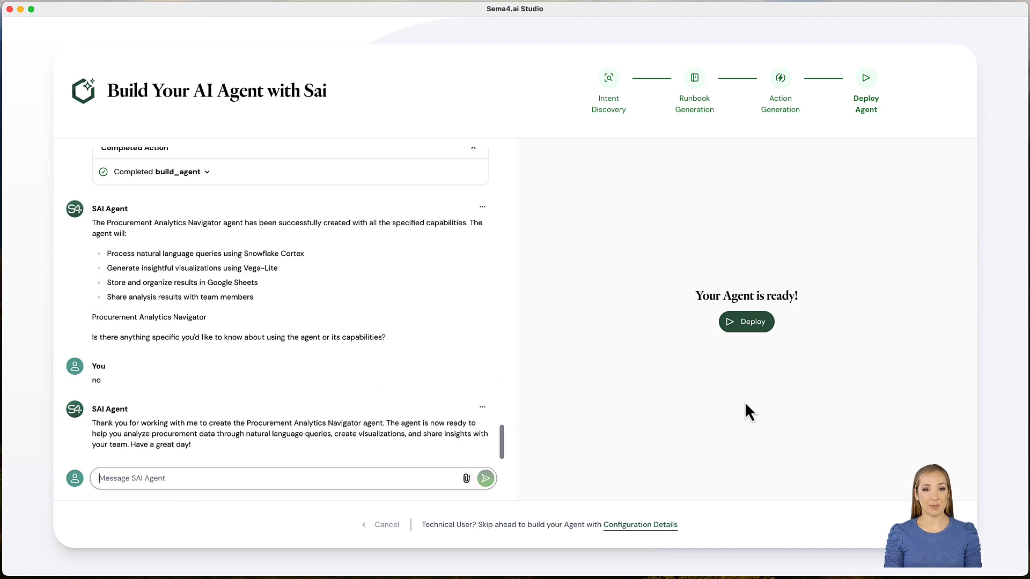
Step: Deploy the agent and ask it "What type of procurement documents can I perform cross-analysis on?"
left_click(756, 330)
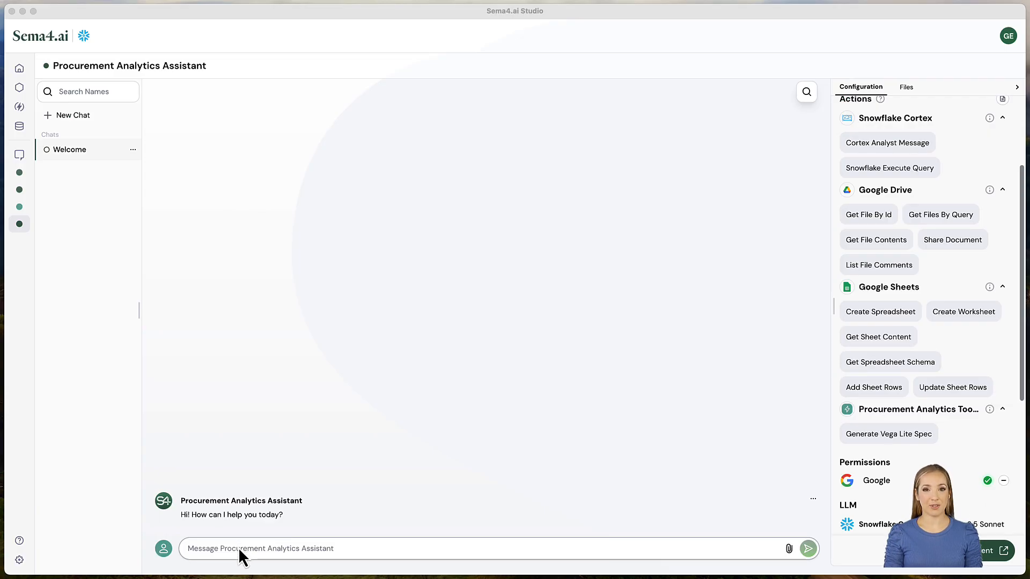
left_click(239, 548)
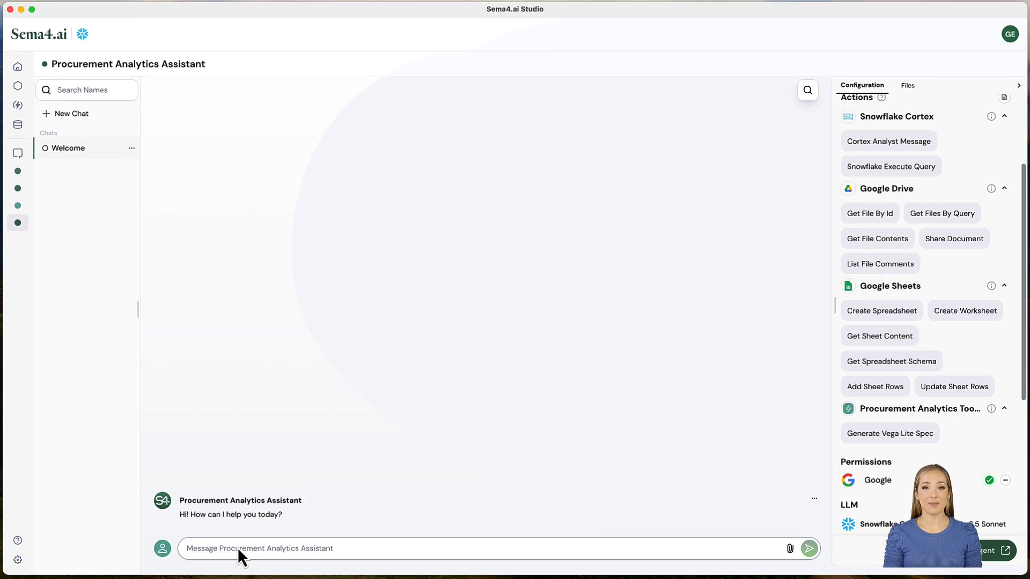
type("What type of procurement documents can I perform cross-analysis on?")
key("Return")
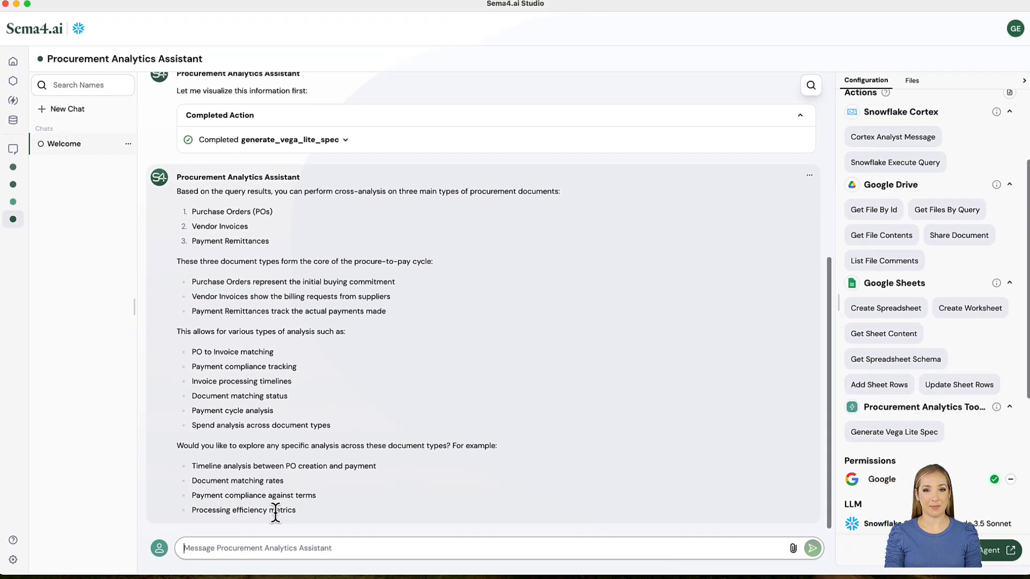
Step: Request Procurement-to-Payment Timeline Analysis: average time from purchase order creation to invoice generation, then final payment, for Q1 2024 IT equipment orders; expand the cortex_analyst_message details
left_click(394, 554)
type("Yes. Lets do")
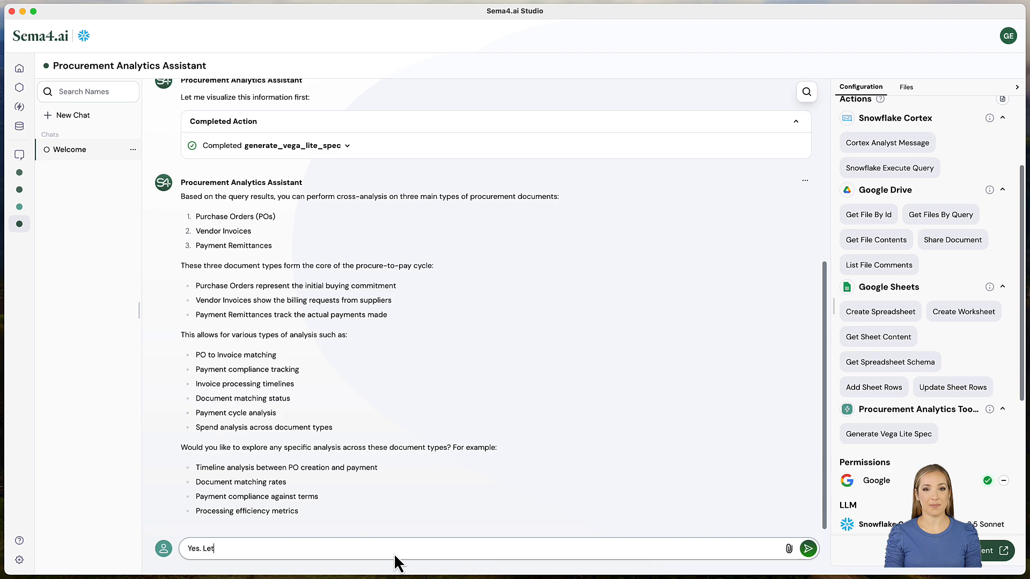
type("Procurement-to-Payment Timeline Analysis")
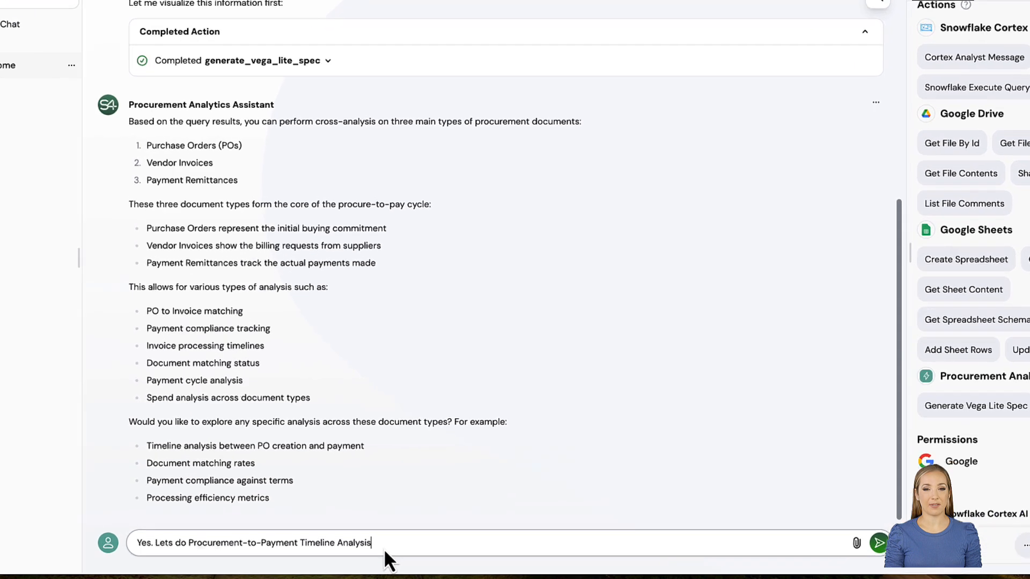
type(".")
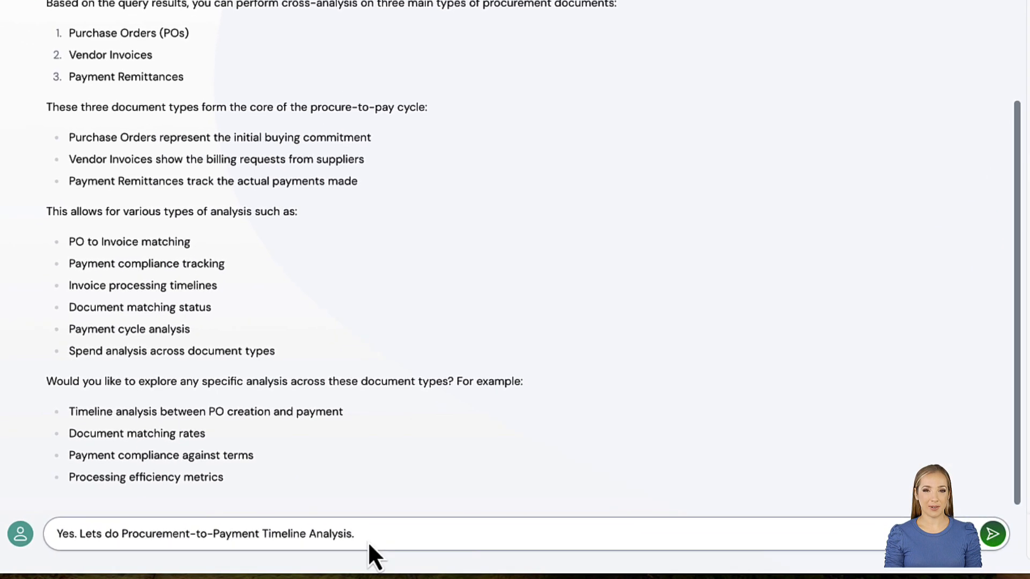
type("What is the average time from purchase order creation to invoice generation, and then to final payment for IT equipment orders in Q1 2024?")
left_click(879, 543)
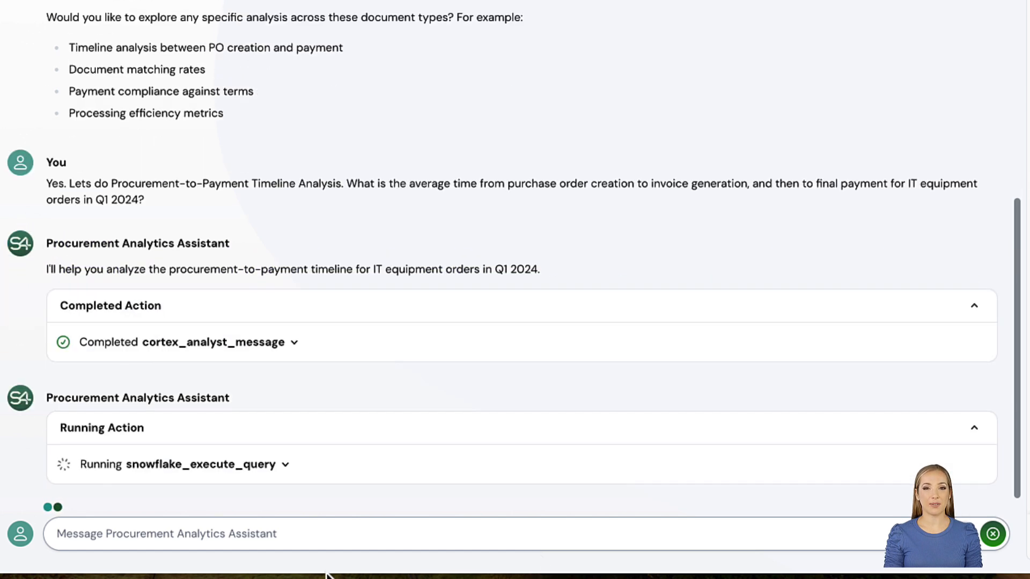
left_click(294, 344)
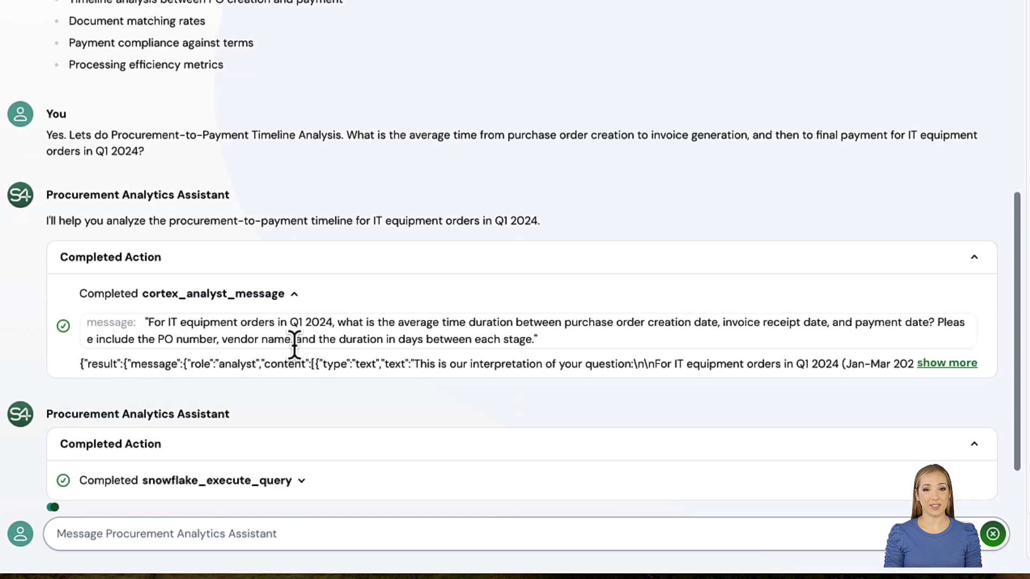
left_click(930, 365)
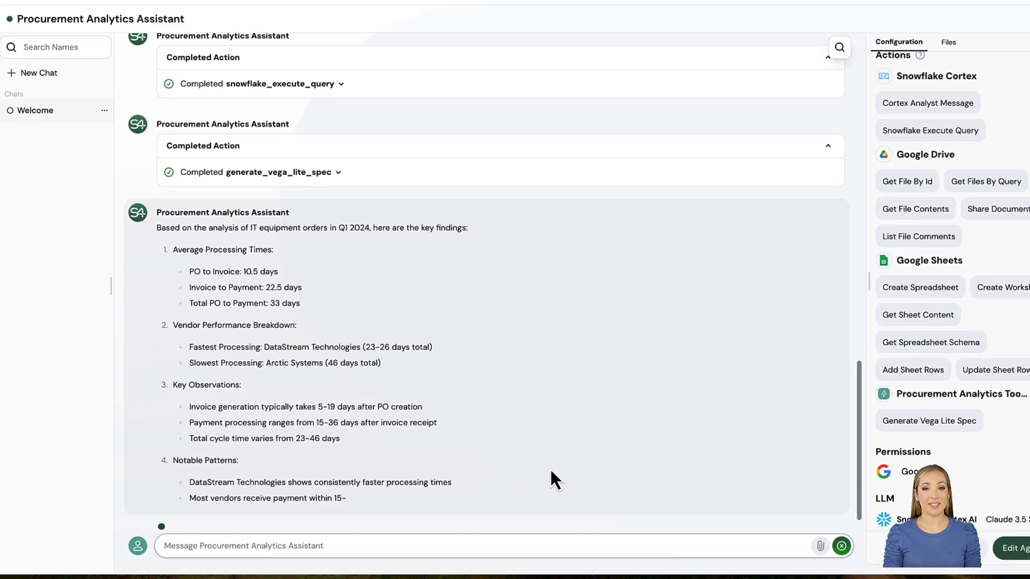
Step: Decline the suggestions and ask for discount effectiveness evaluation, calculating the total discount received across all purchase orders AND invoices, broken down by vendor
left_click(450, 548)
type("No. Lets n")
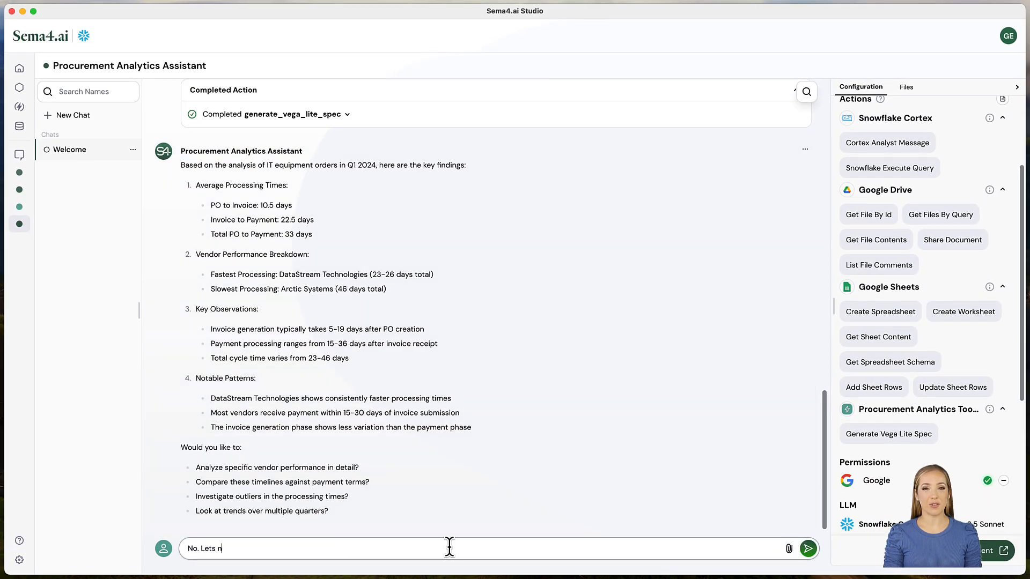
type("ow focus on discount effectiveness evaluation.")
type("Calculate the total discount amount received across all purchase orders AND invoices, broken down by vendor.")
key("Return")
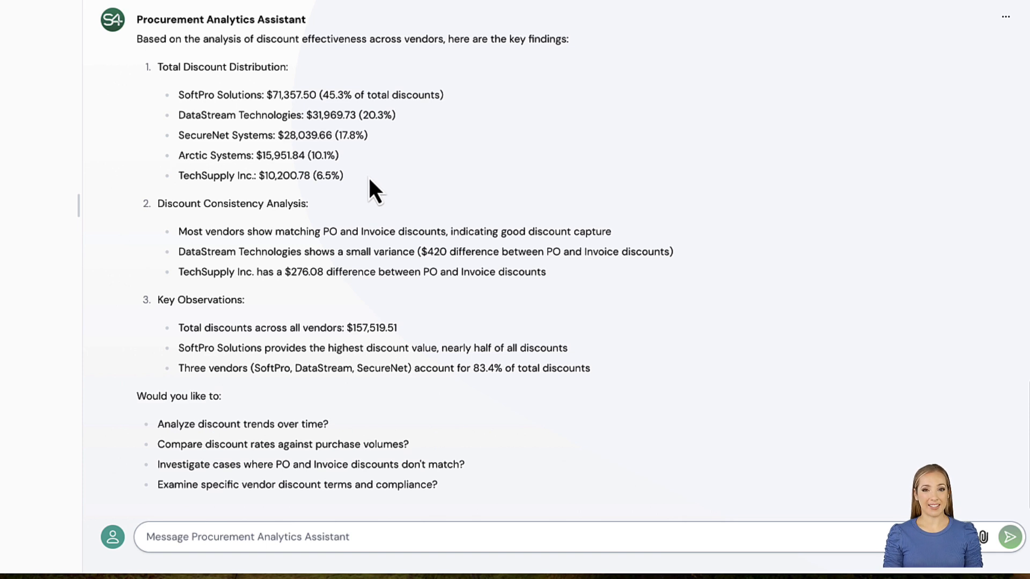
Step: Expand the completed generate_vega_lite_spec action of the discount analysis and examine its full chart parameters and response
scroll(369, 180, "up", 2)
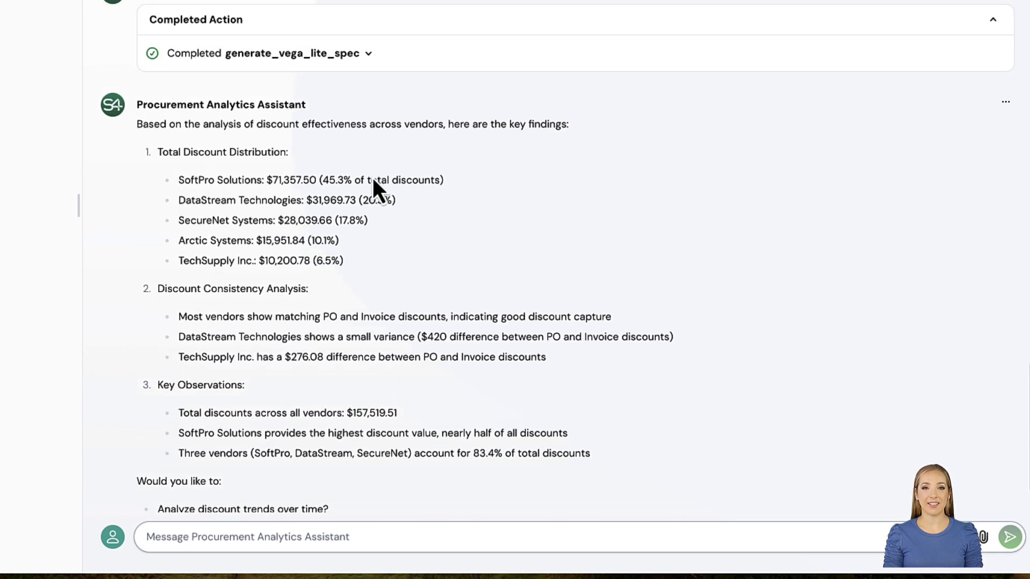
left_click(369, 73)
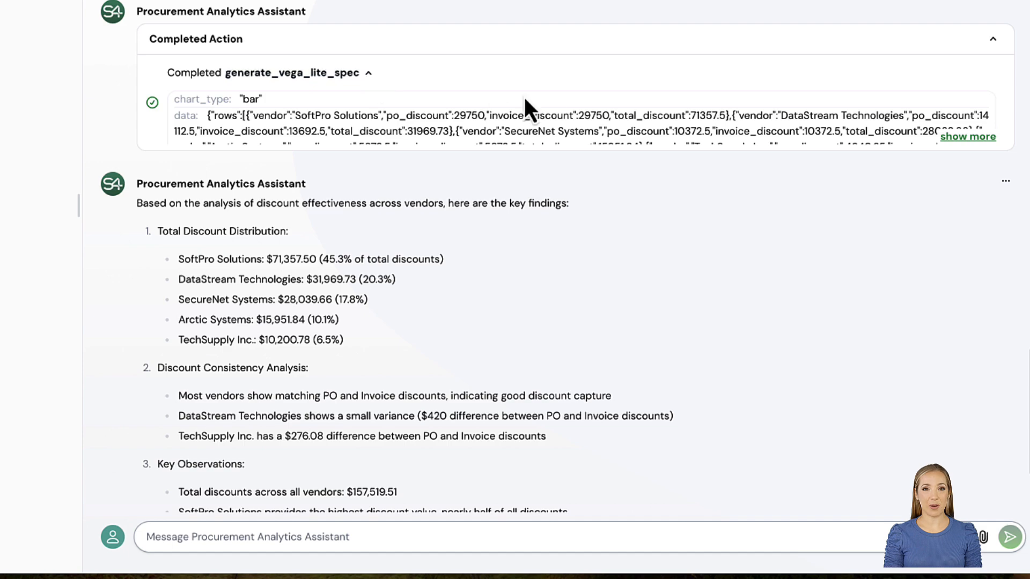
left_click(955, 137)
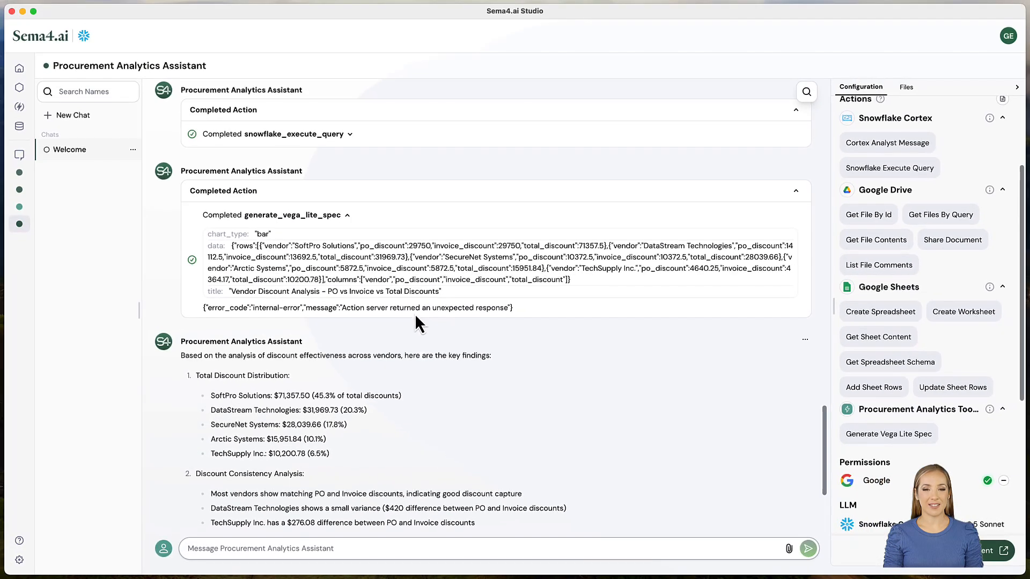
scroll(499, 366, "down", 2)
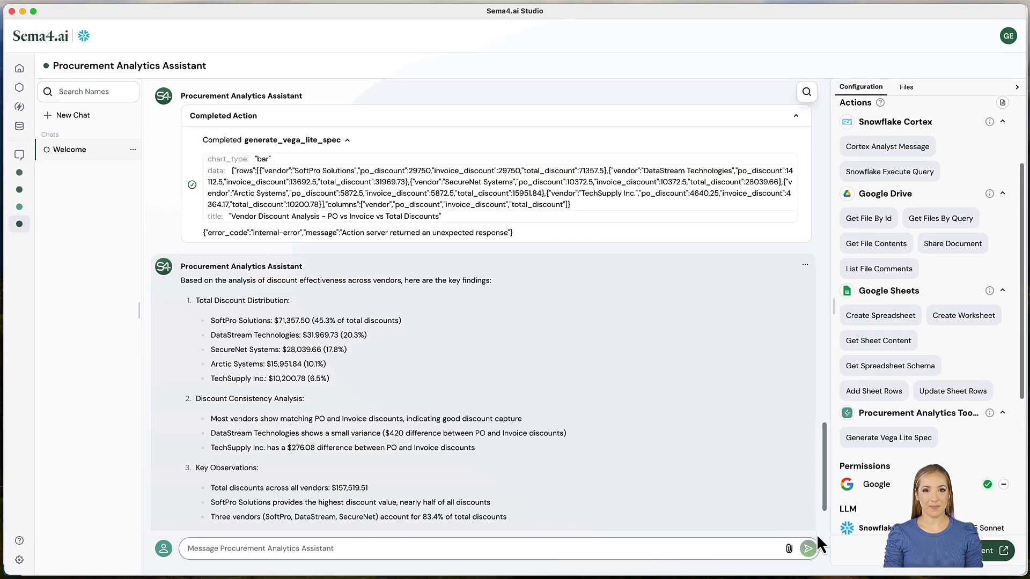
Step: Open the agent in the IDE and display its packages in the Sema4.ai extension
left_click(934, 566)
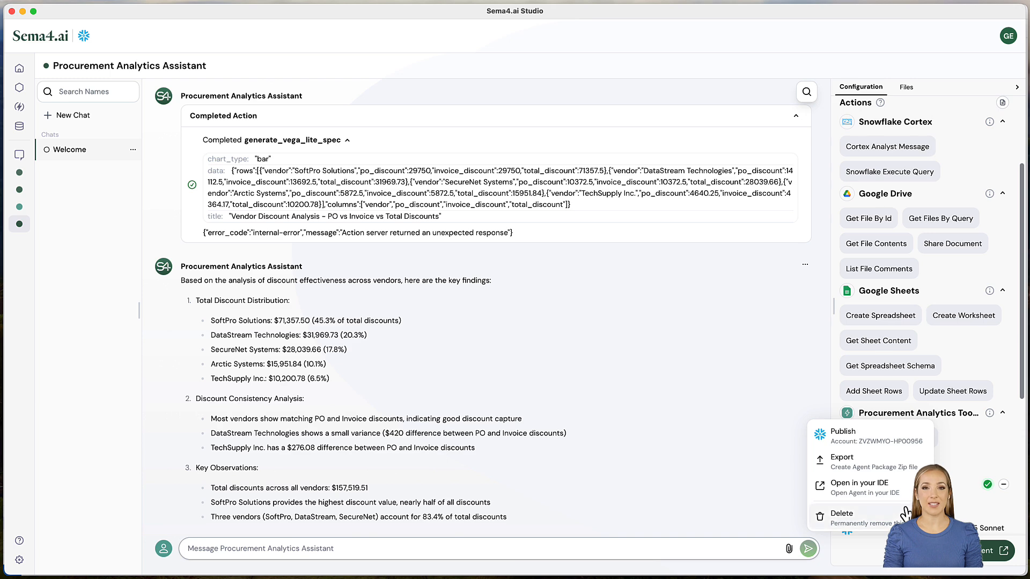
left_click(903, 498)
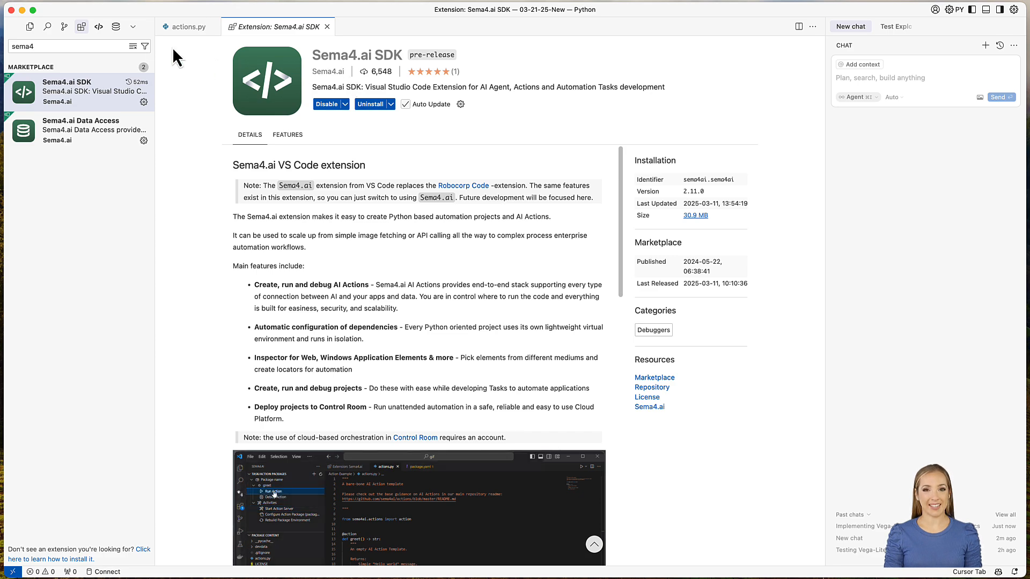
left_click(133, 27)
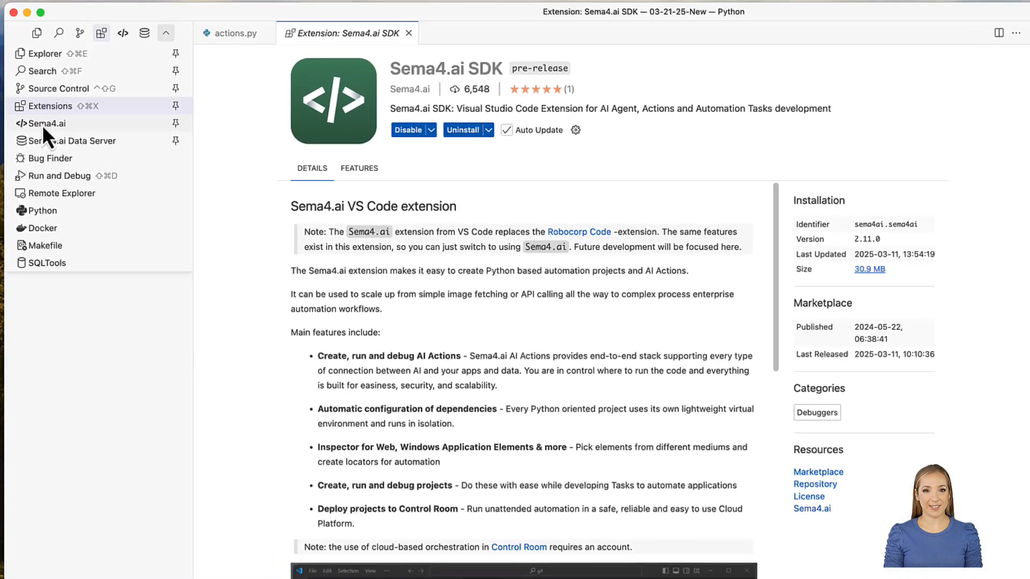
left_click(44, 123)
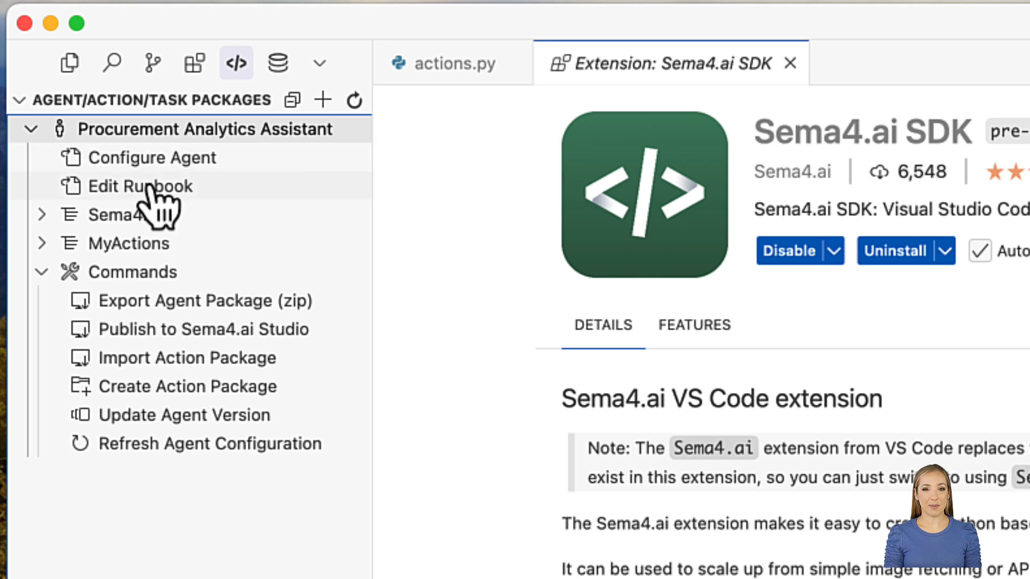
Step: Expand the agent's Sema4.ai and MyActions packages and open the generate_vega_lite_spec code of Procurement Analytics Tools
left_click(42, 216)
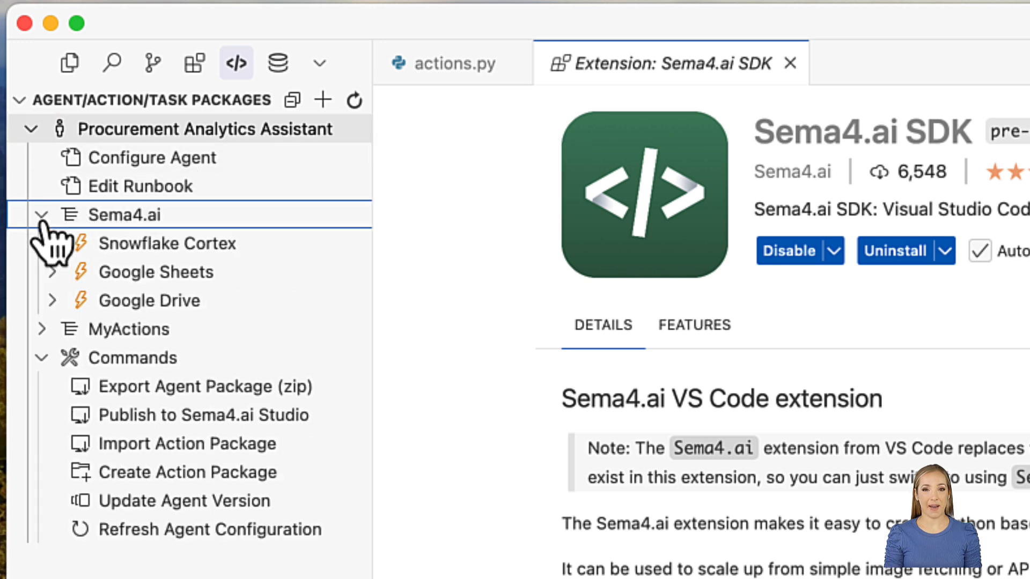
left_click(44, 331)
left_click(51, 356)
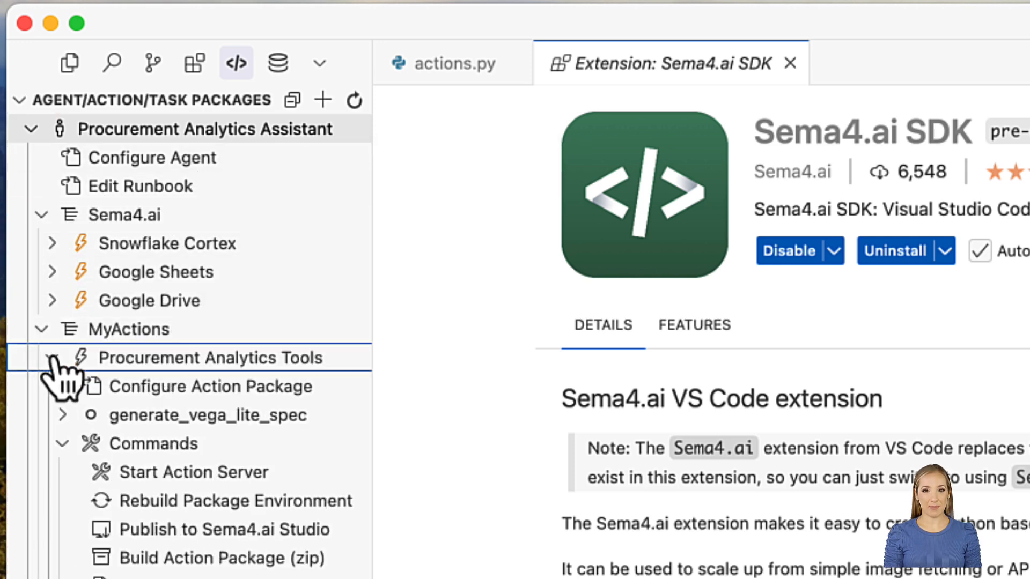
left_click(150, 415)
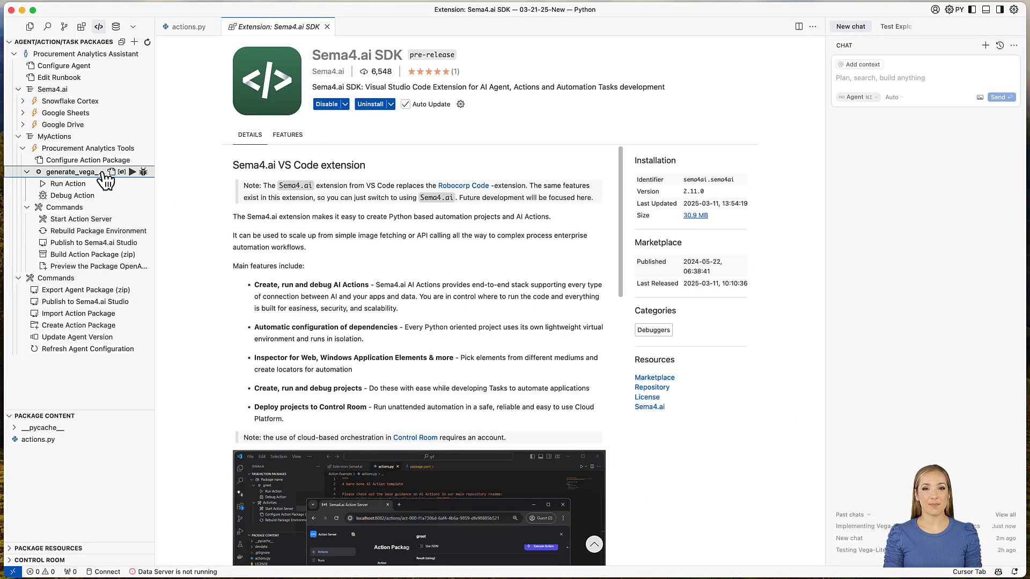
left_click(110, 172)
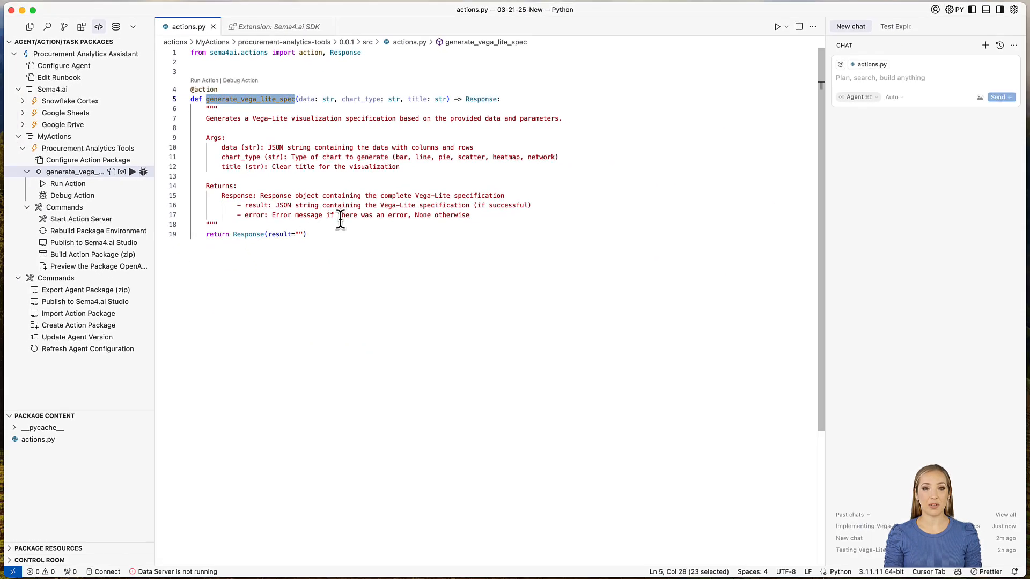
left_click(851, 78)
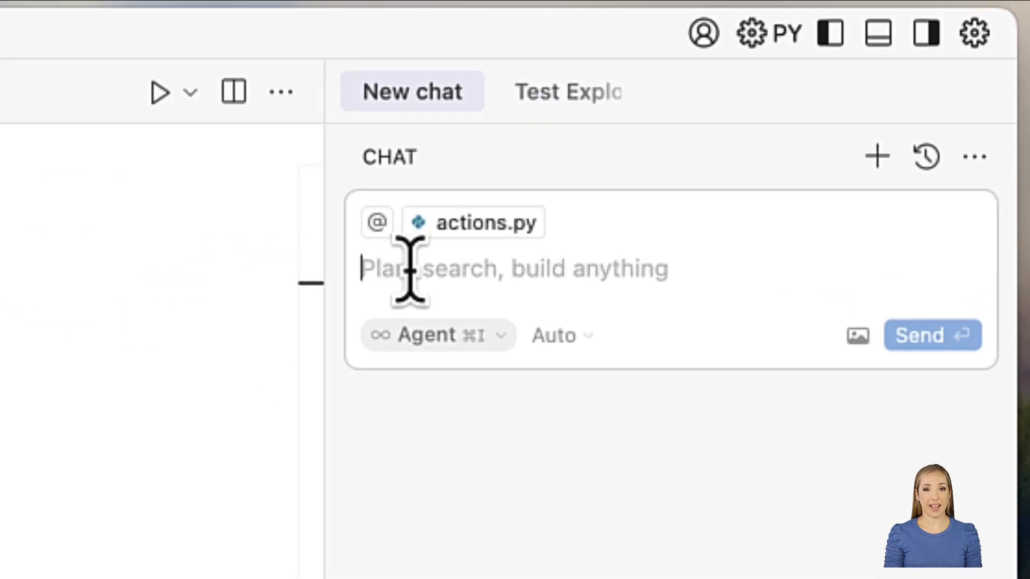
type("Implement the actino @gener")
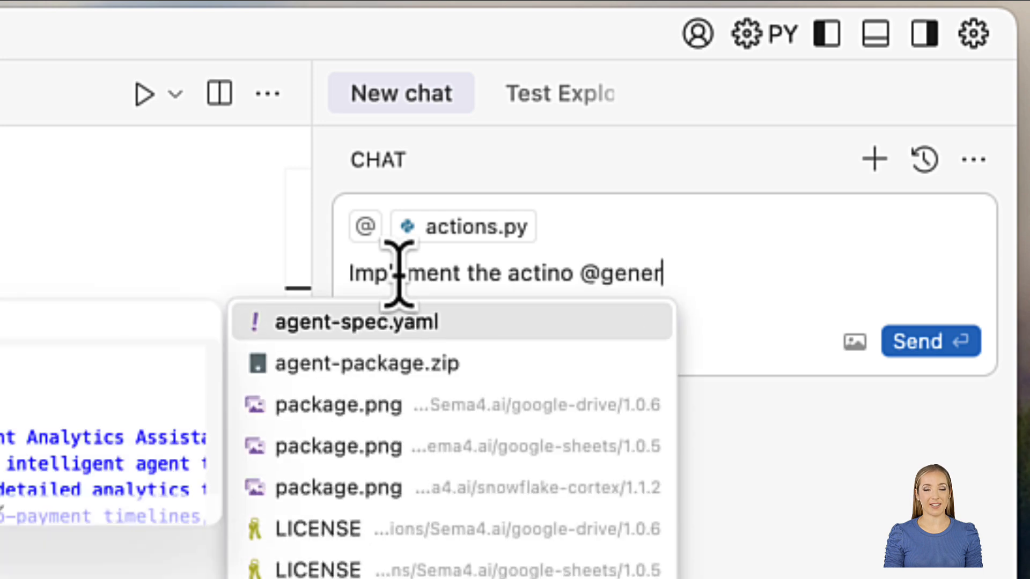
key("Return")
type("based on the docstring. This visualation action is for procurement analytics that handles complex financial data, especially discount analysis across vendors")
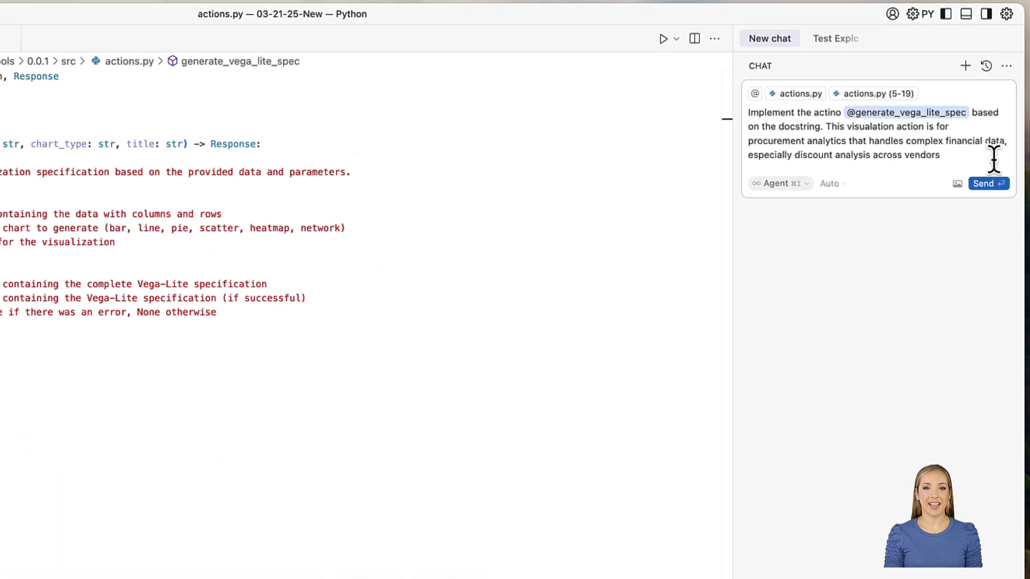
left_click(936, 322)
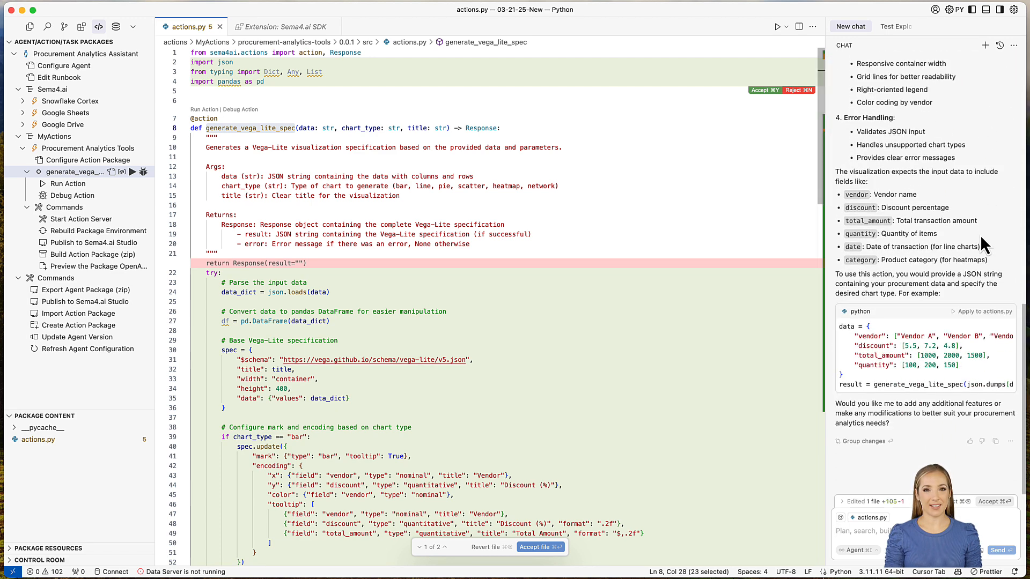
left_click(538, 548)
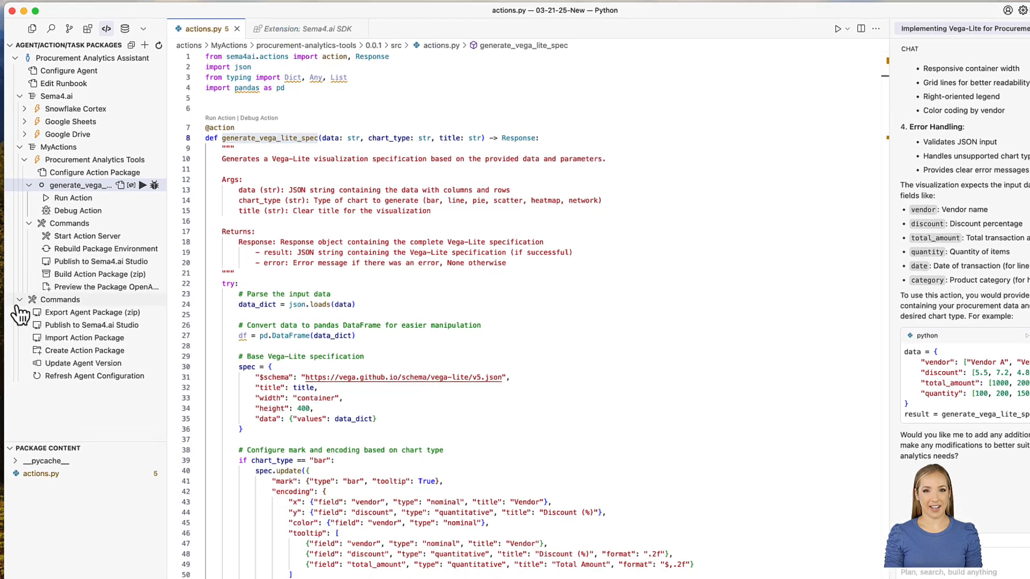
Step: Collapse the MyActions and Sema4.ai packages and publish the agent to Sema4.ai Studio
left_click(18, 136)
left_click(18, 89)
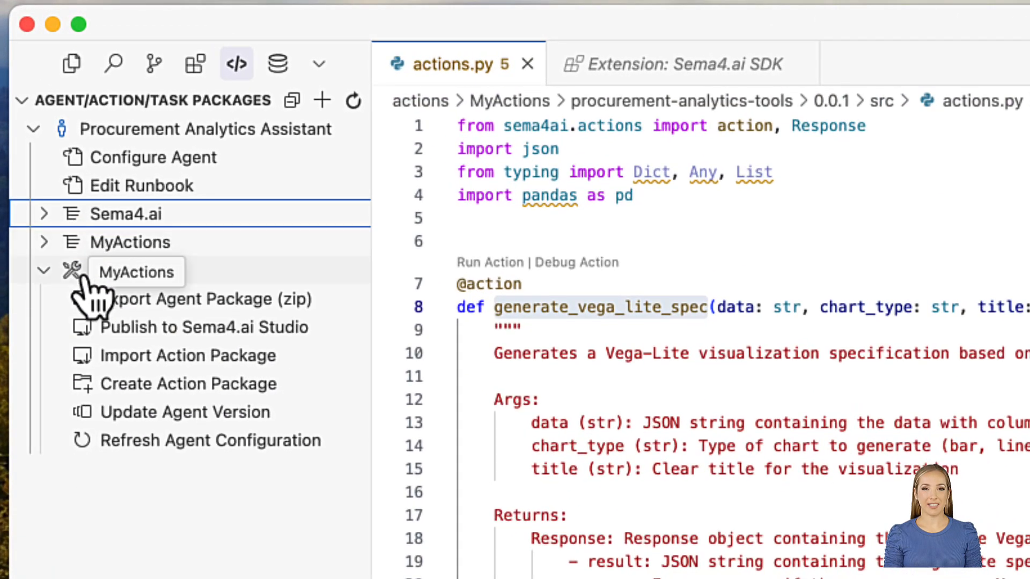
left_click(158, 332)
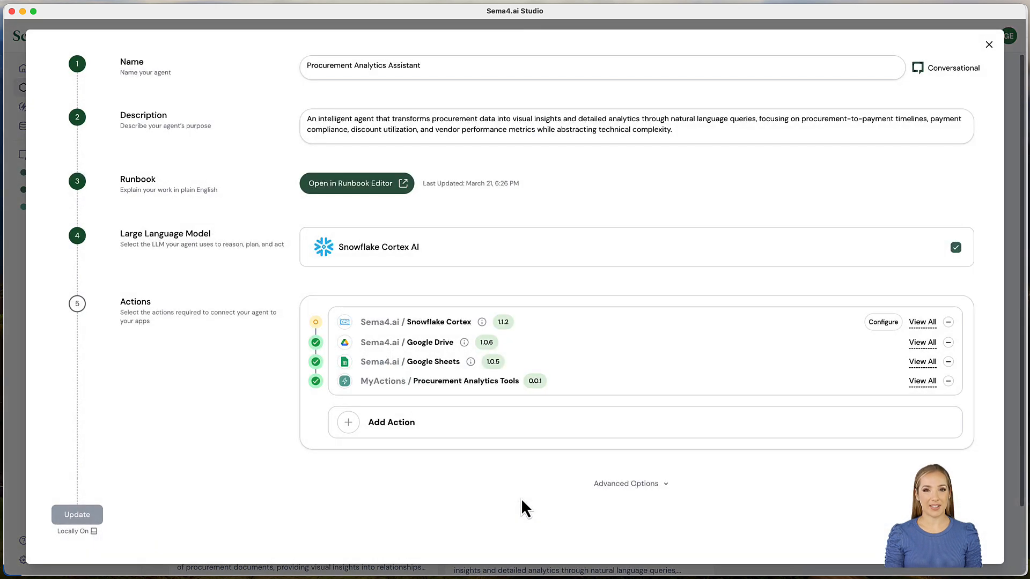
left_click(919, 381)
scroll(903, 452, "down", 5)
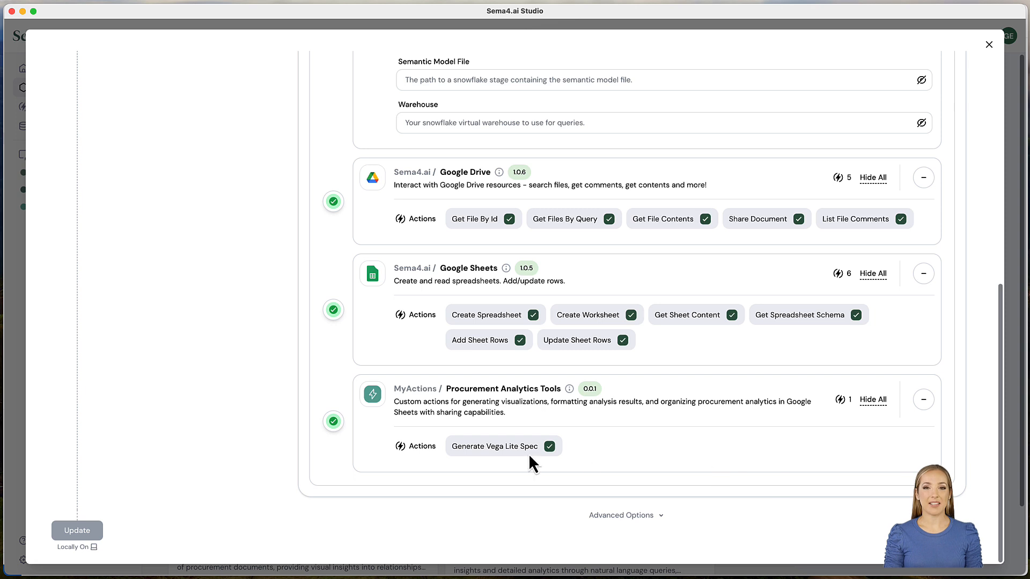
scroll(743, 443, "up", 5)
left_click(411, 255)
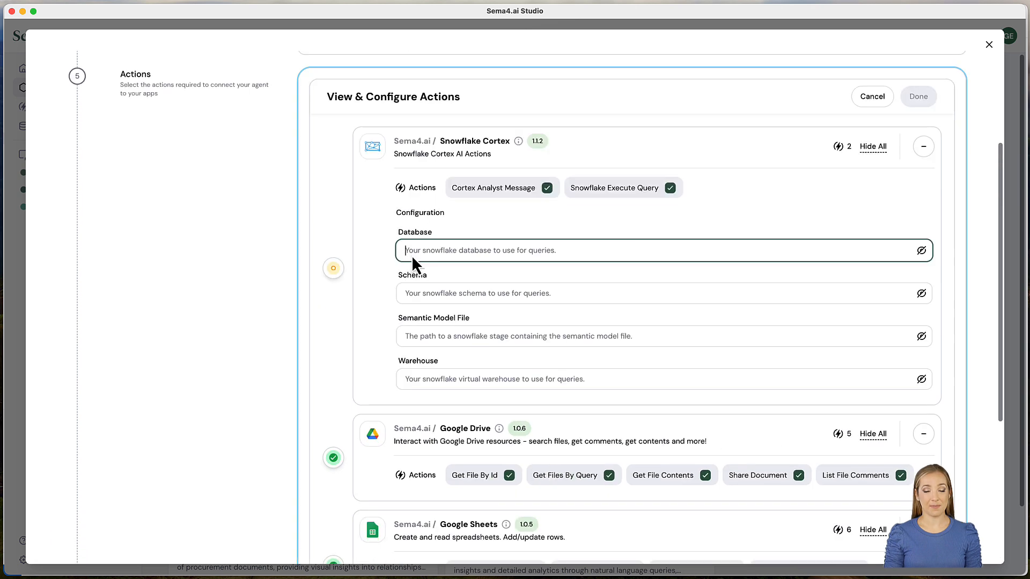
key("super+v")
left_click(407, 293)
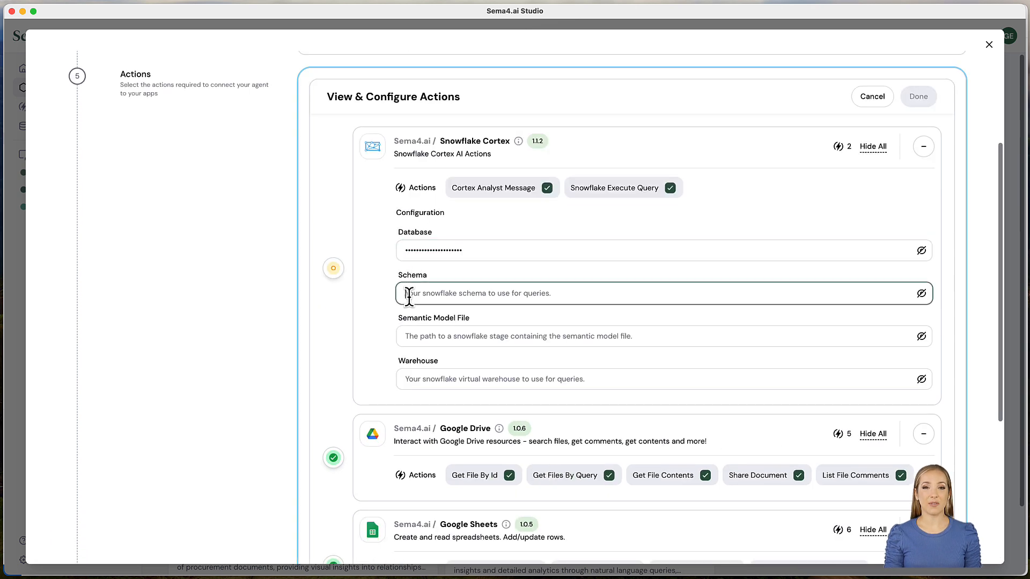
key("super+v")
left_click(416, 337)
key("super+v")
key("super+Tab")
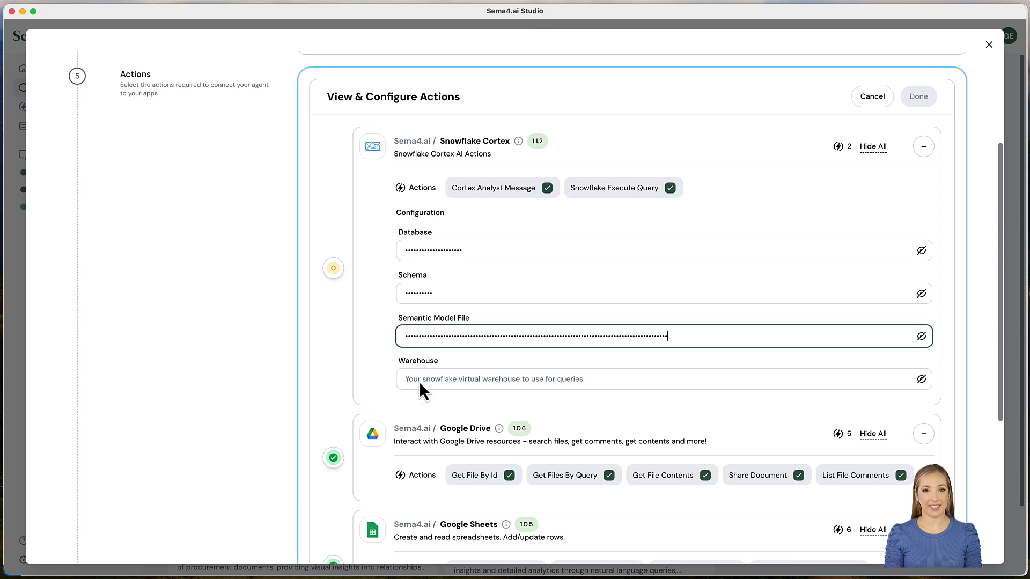
left_click(420, 379)
key("super+v")
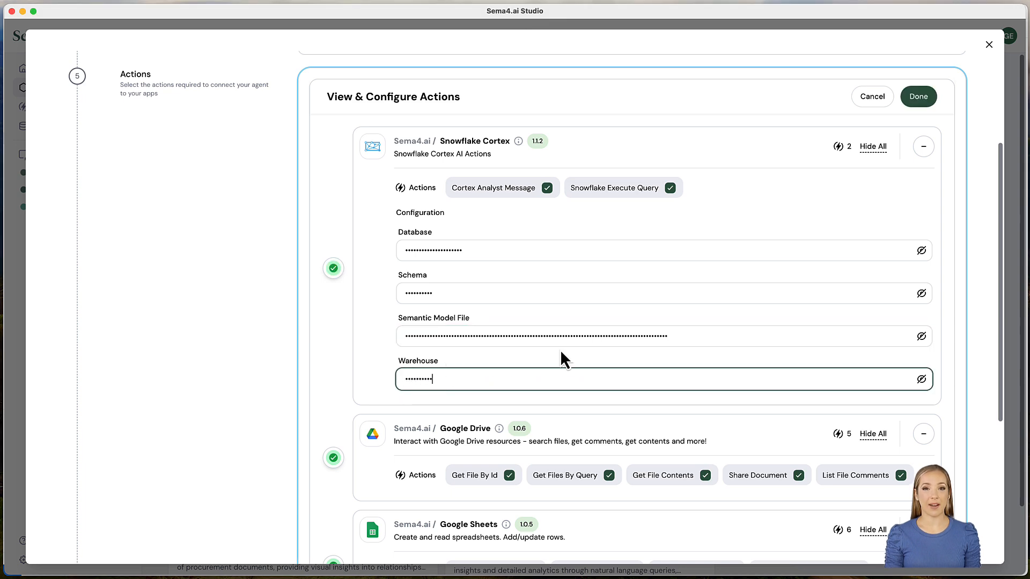
Step: Reveal the four masked Snowflake Cortex values to check them, finish the action configuration, and update the agent
left_click(921, 250)
left_click(921, 294)
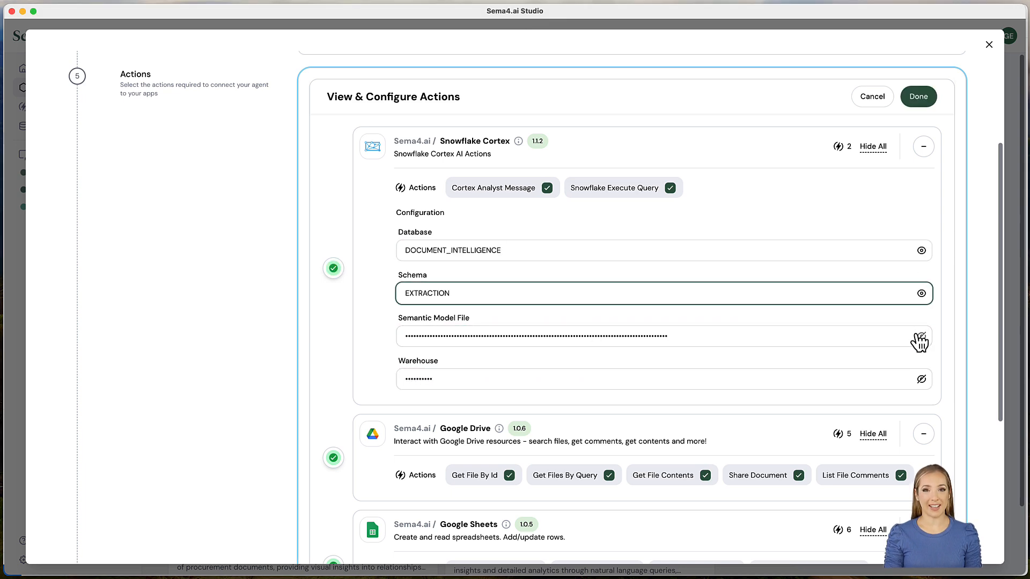
left_click(921, 336)
left_click(921, 380)
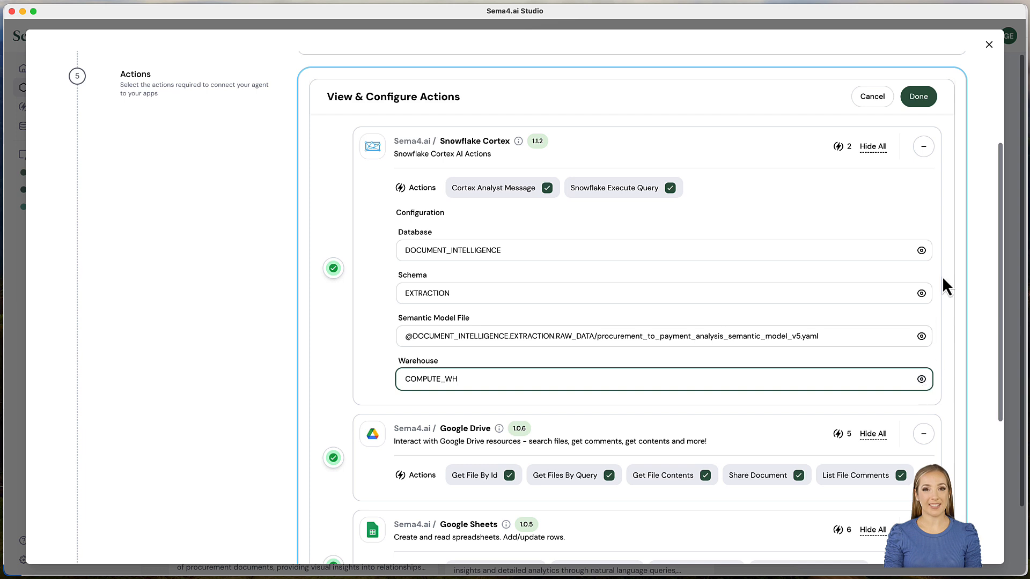
left_click(932, 103)
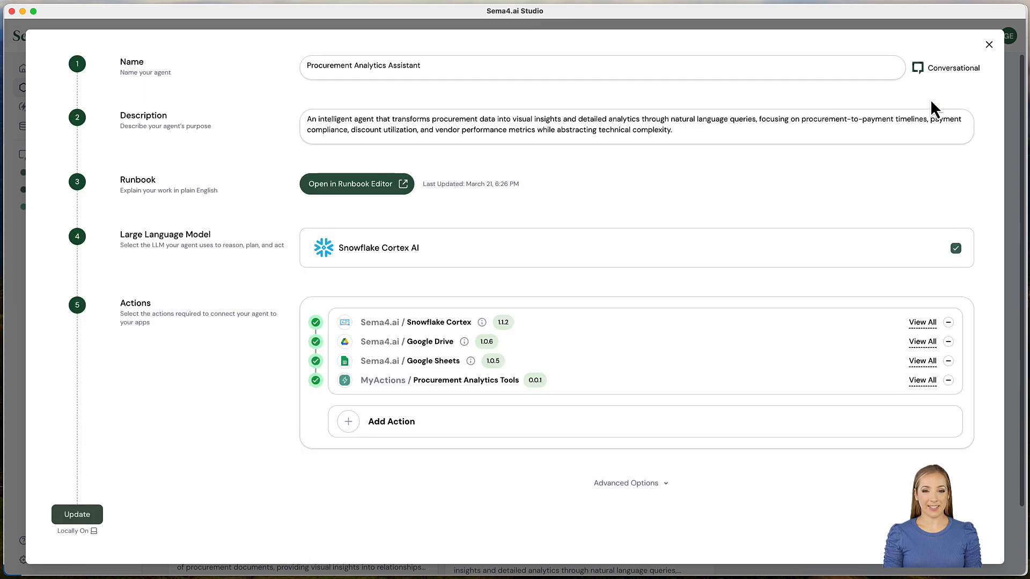
left_click(61, 515)
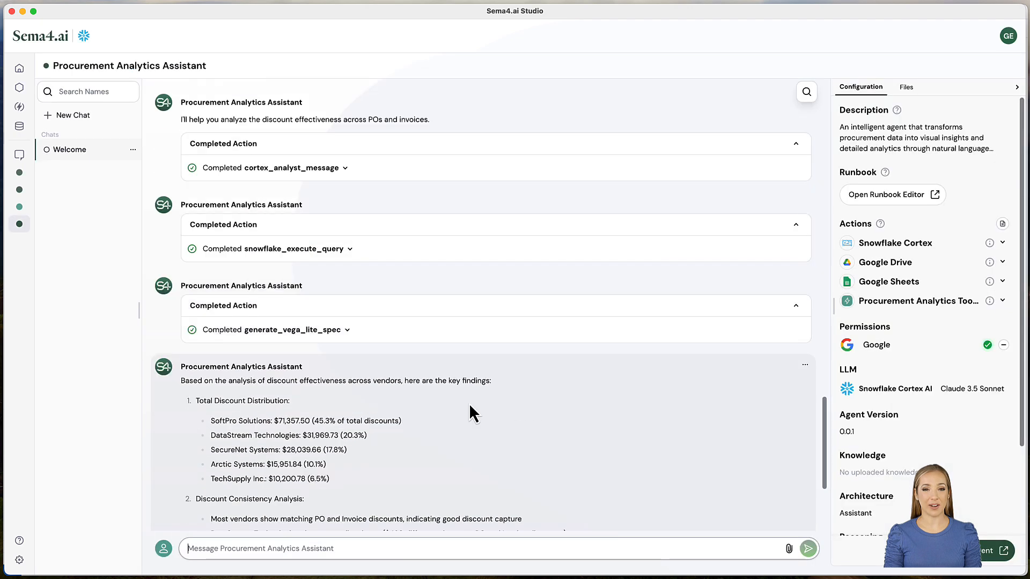
Step: Copy the total discount by vendor question from the existing chat, ask it in a new chat, and view the resulting chart
scroll(469, 403, "up", 5)
left_click_drag(379, 280, 764, 280)
key("ctrl+c")
left_click(100, 128)
left_click(207, 547)
key("ctrl+v")
key("Return")
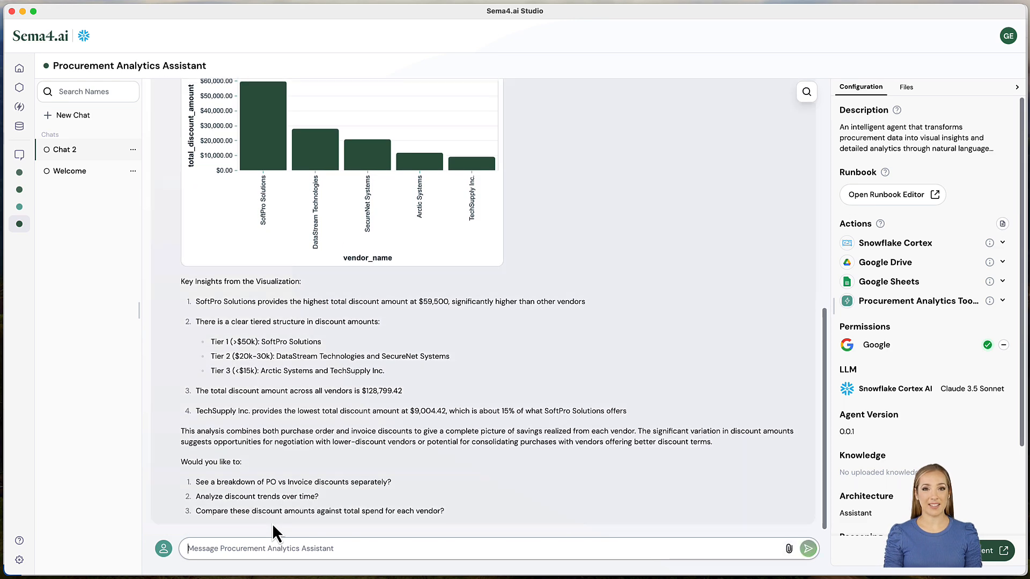
scroll(272, 524, "up", 2)
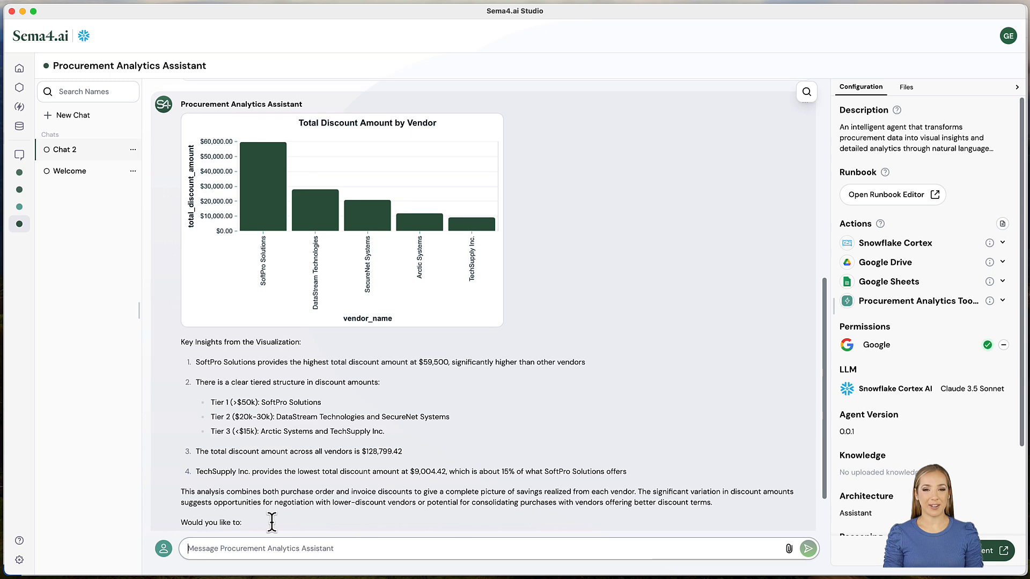
scroll(272, 523, "up", 1)
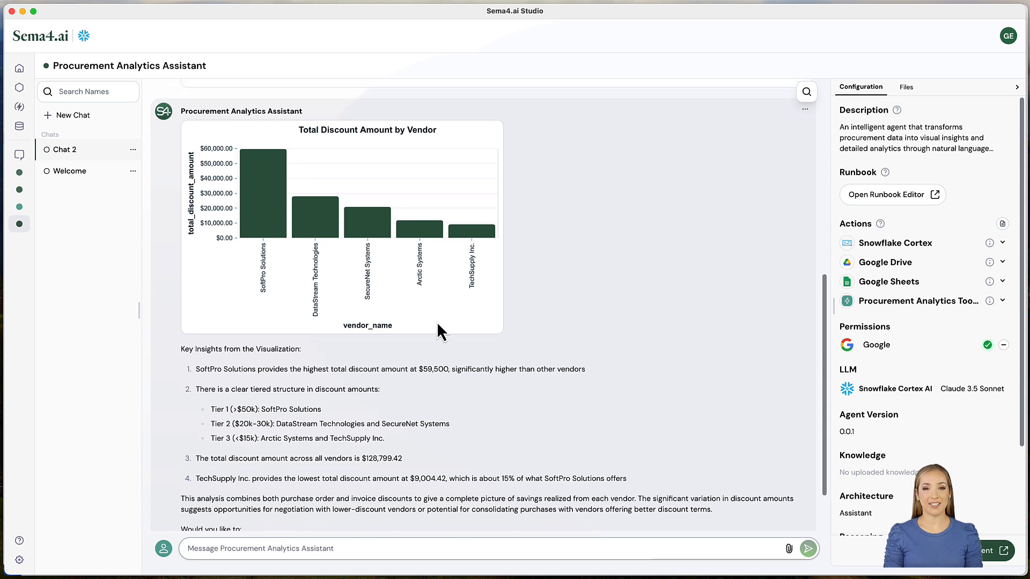